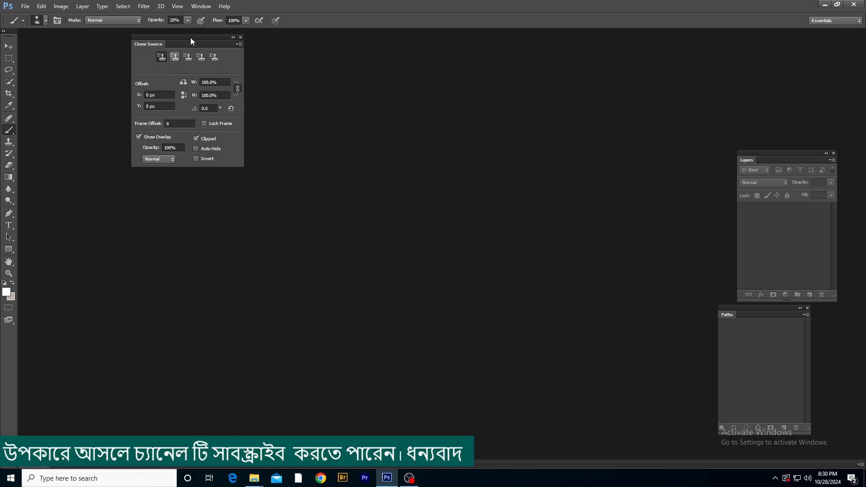
Open the DSCF3782 portrait and the high-angle-shot-group-ducks-swimming-blue-lake photo from the Youtube Video Creat file folder in Photoshop
key("alt+Tab")
left_click_drag(213, 134, 88, 45)
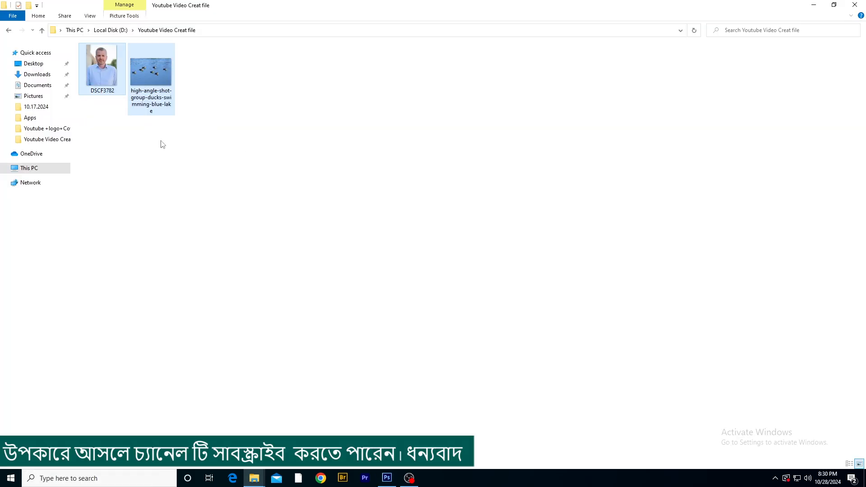
mouse_move(152, 72)
left_mouse_down()
mouse_move(429, 329)
mouse_move(387, 478)
mouse_move(401, 416)
mouse_move(334, 226)
left_mouse_up()
Activate the Clone Stamp tool on the duck photo and set its sampling to Current Layer
key("p")
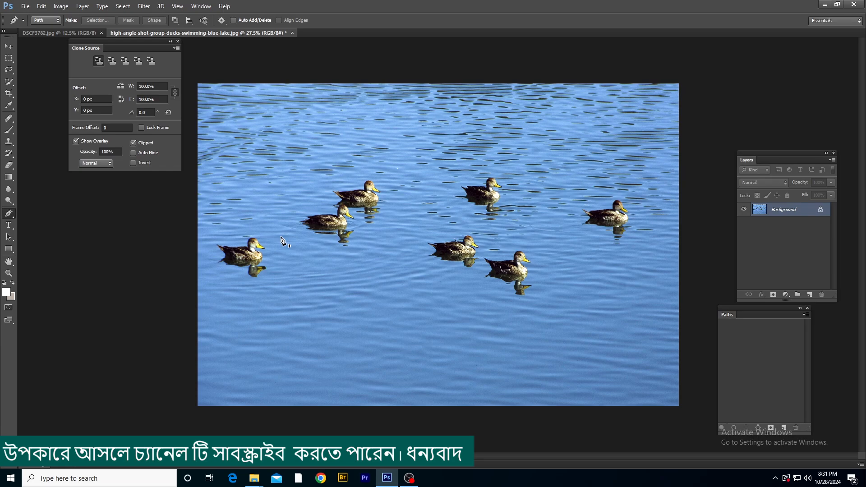
key("s")
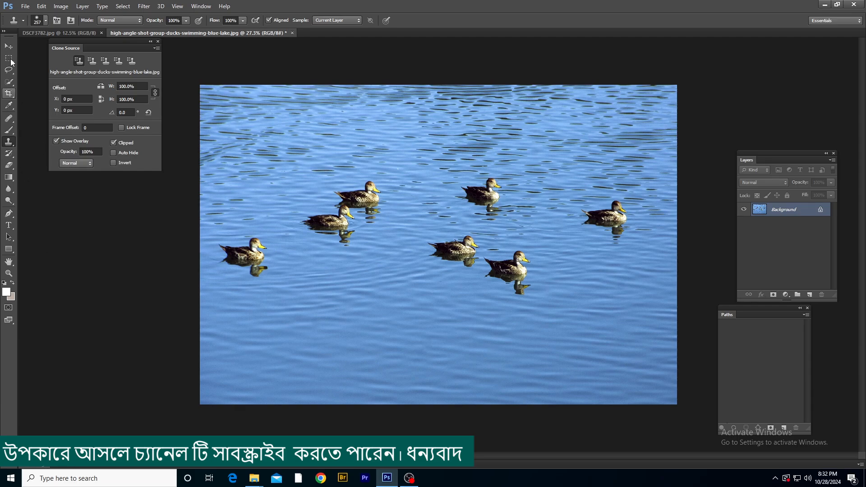
left_click(8, 119)
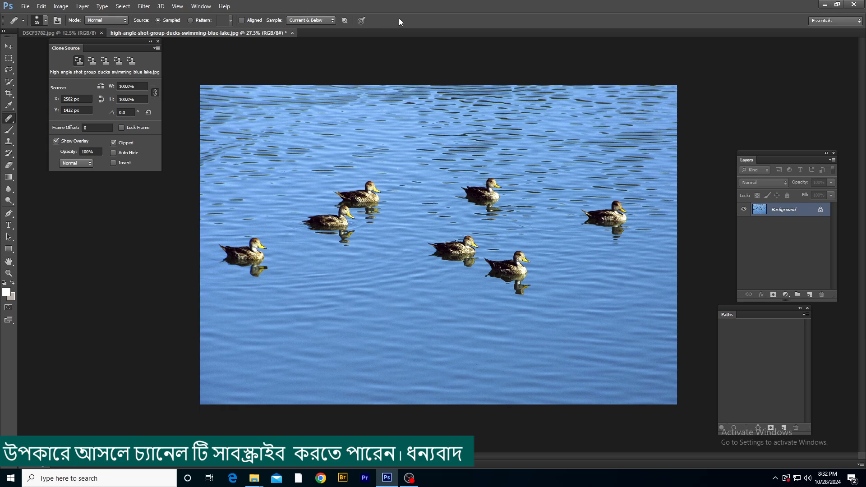
left_click(9, 143)
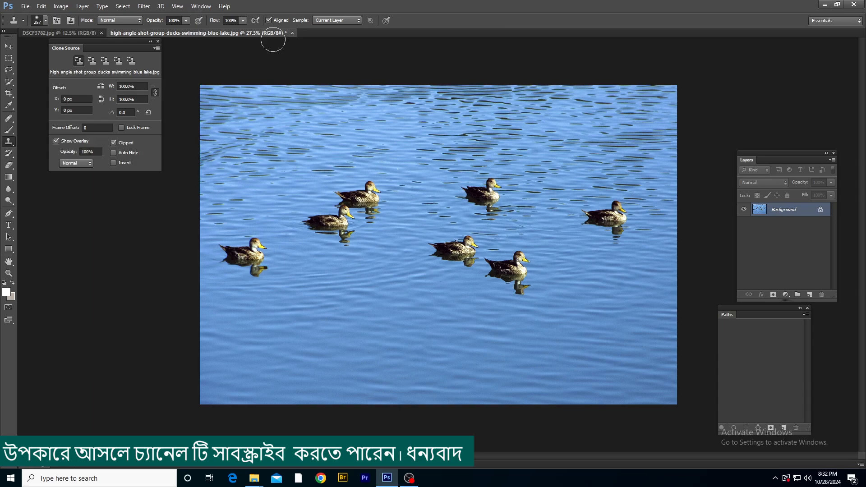
left_click(360, 22)
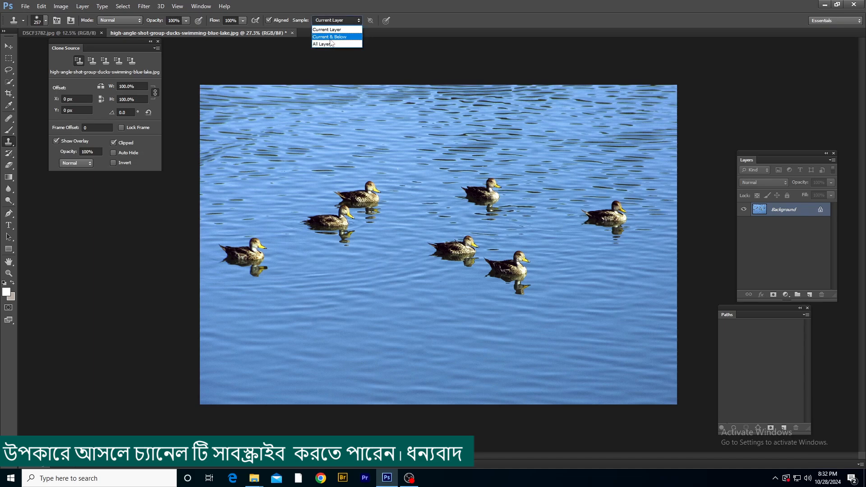
left_click(359, 97)
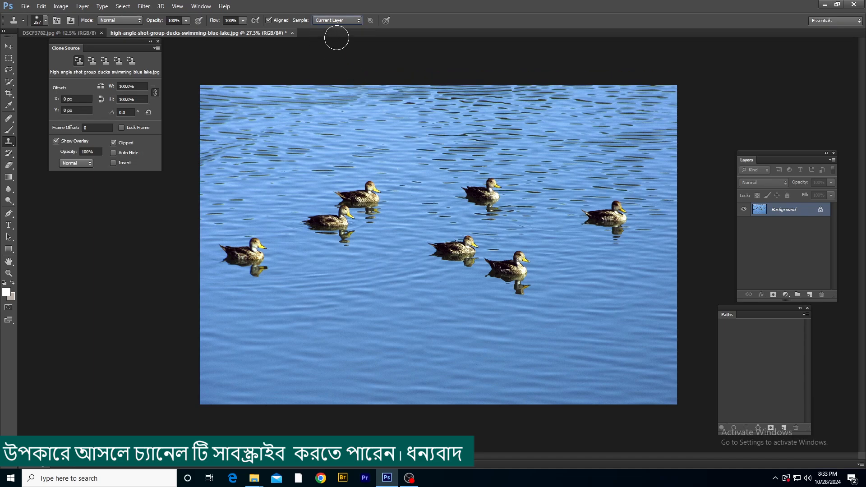
left_click(342, 22)
left_click(341, 29)
Try cloning a duck onto a new empty layer with current-layer sampling, and delete that layer
left_click(810, 294)
scroll(461, 217, "up", 6)
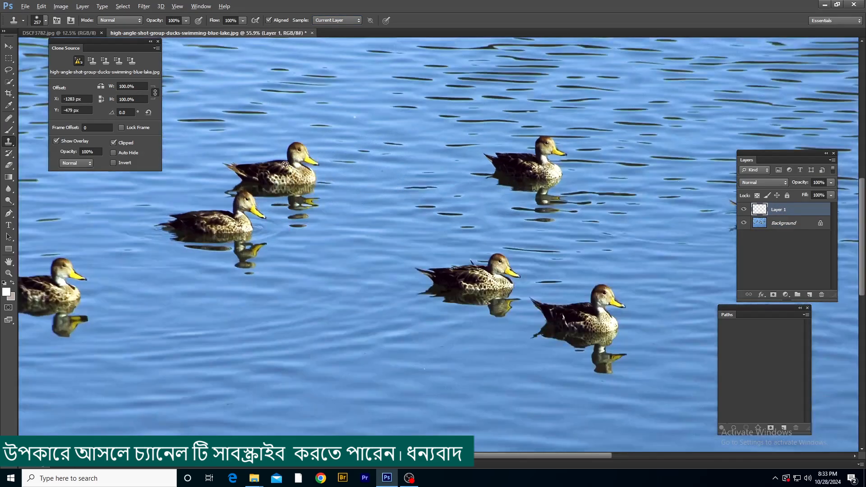
left_click(301, 161, "alt")
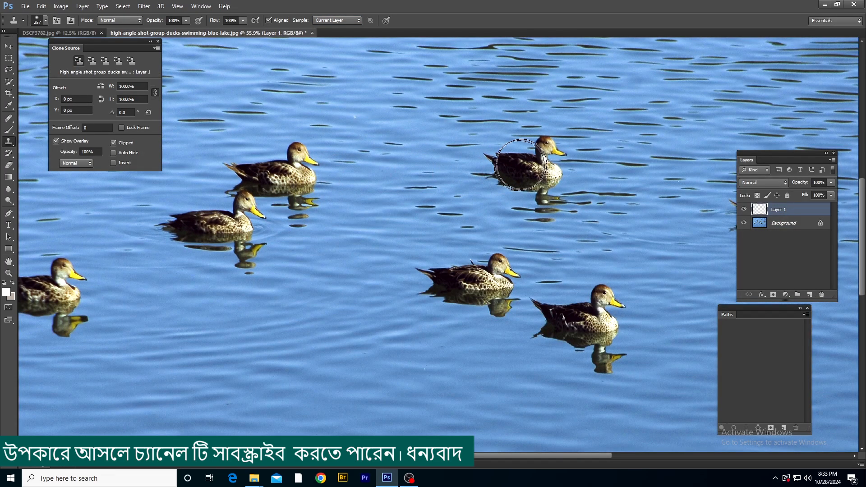
scroll(519, 157, "down", 6)
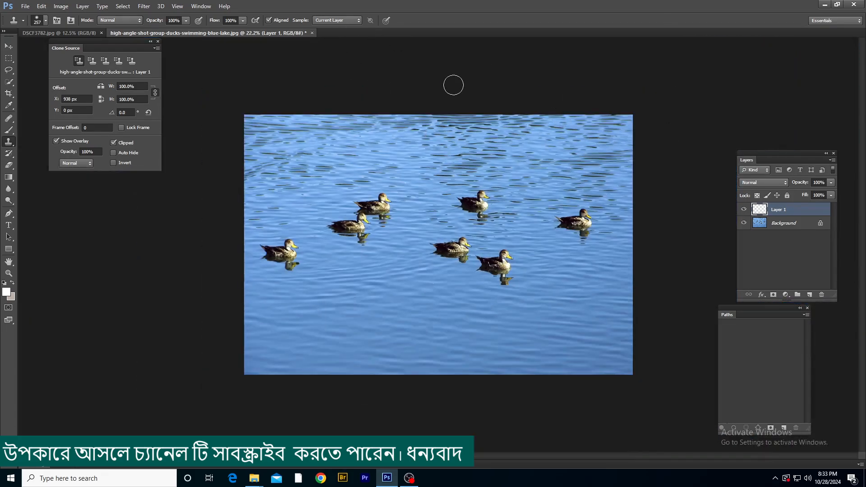
left_click_drag(786, 211, 821, 295)
Duplicate the Background layer, try cloning the rightmost duck beside the upper central duck, and undo the clone
key("ctrl+j")
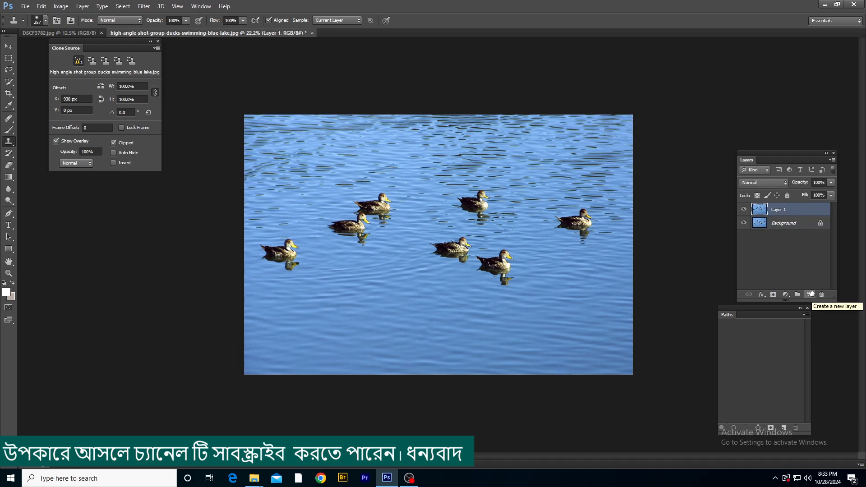
scroll(586, 223, "up", 3)
left_click(650, 206, "alt")
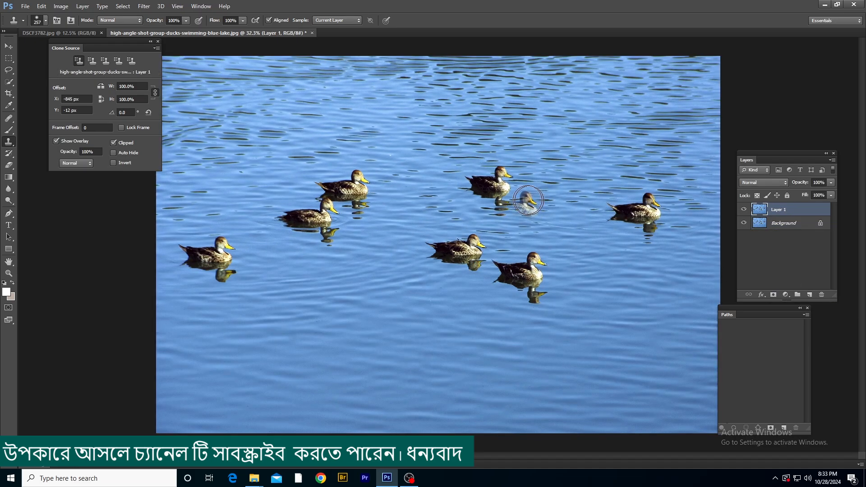
left_click_drag(551, 192, 519, 198)
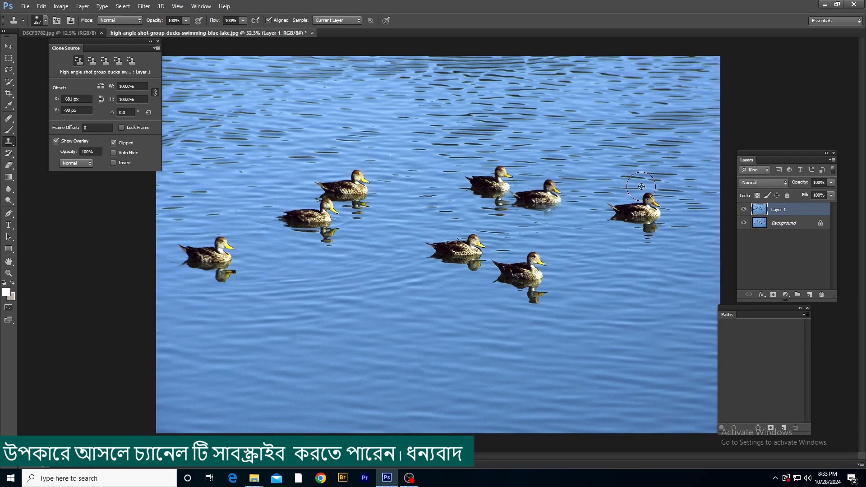
key("ctrl+z")
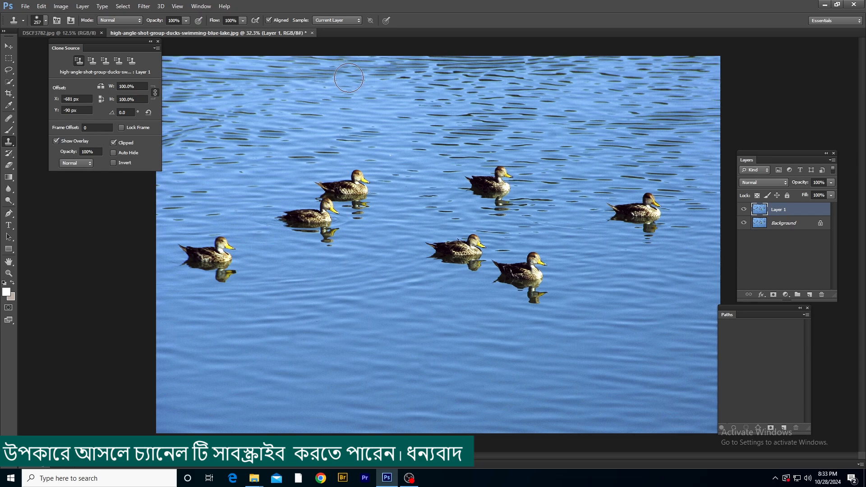
Set the Clone Stamp sampling to All Layers and try cloning ducks into the open water in the photo's lower half
left_click(350, 20)
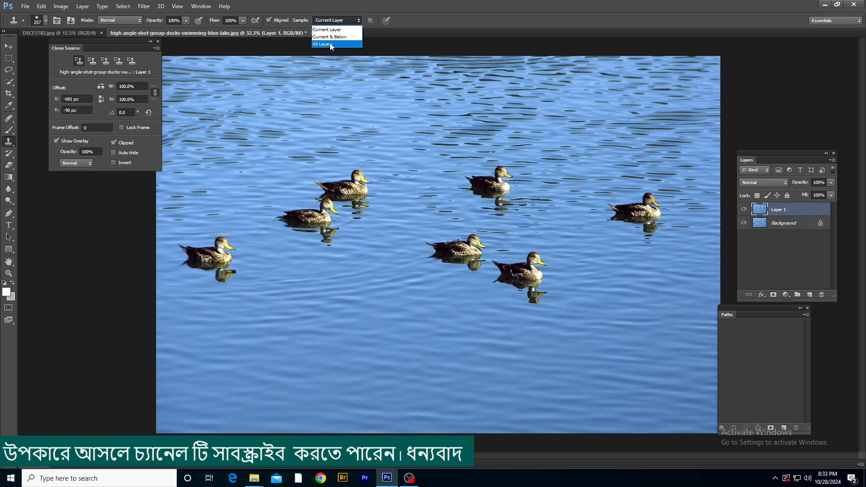
left_click(323, 44)
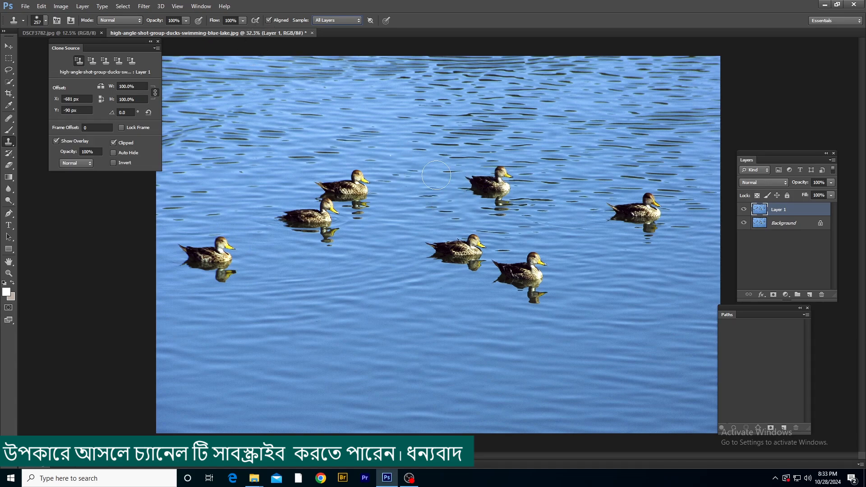
left_click(503, 176, "alt")
left_click(428, 338)
mouse_move(428, 338)
left_mouse_down()
mouse_move(406, 332)
mouse_move(442, 339)
mouse_move(405, 345)
mouse_move(415, 329)
left_mouse_up()
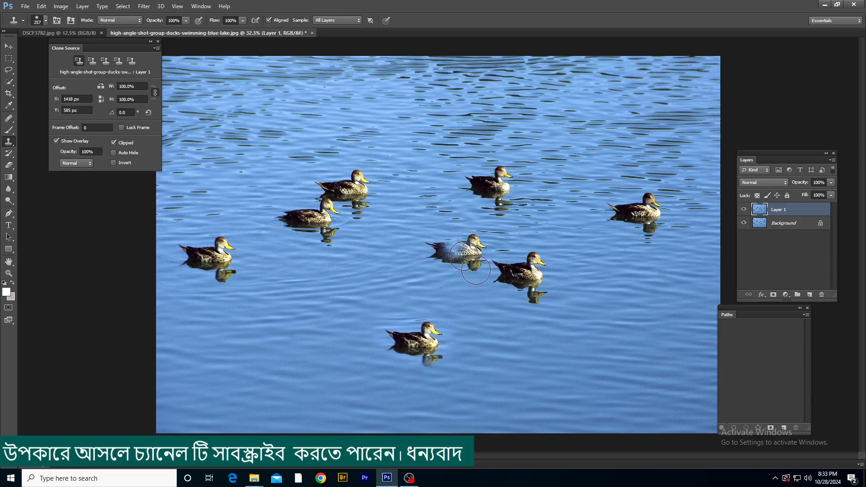
mouse_move(562, 351)
left_mouse_down()
mouse_move(531, 361)
mouse_move(580, 354)
mouse_move(570, 364)
mouse_move(570, 352)
left_mouse_up()
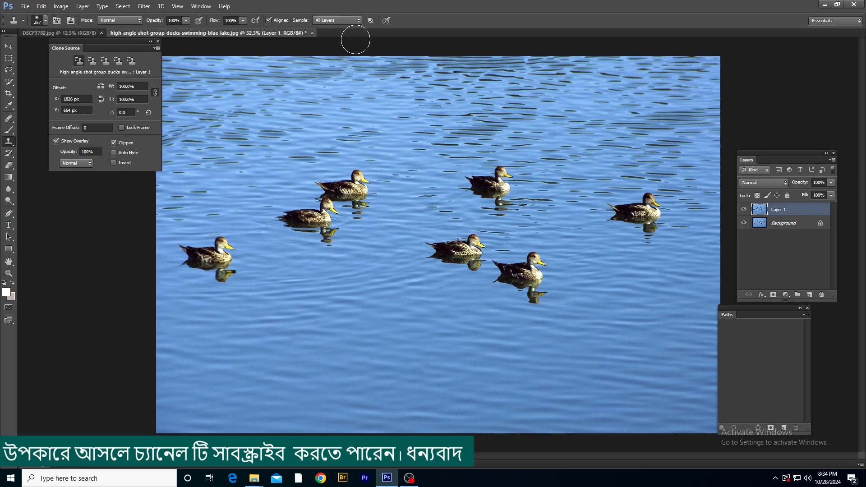
Turn off Aligned and clone the leftmost duck three times into the water in the photo's lower half
left_click(269, 20)
mouse_move(393, 325)
left_mouse_down()
mouse_move(410, 341)
mouse_move(396, 334)
mouse_move(403, 328)
mouse_move(414, 343)
mouse_move(376, 330)
mouse_move(374, 320)
mouse_move(405, 322)
mouse_move(413, 338)
left_mouse_up()
mouse_move(535, 360)
left_mouse_down()
mouse_move(516, 364)
mouse_move(548, 360)
mouse_move(533, 370)
mouse_move(525, 360)
mouse_move(543, 360)
mouse_move(542, 374)
mouse_move(525, 362)
mouse_move(533, 356)
mouse_move(553, 366)
mouse_move(531, 377)
mouse_move(514, 358)
left_mouse_up()
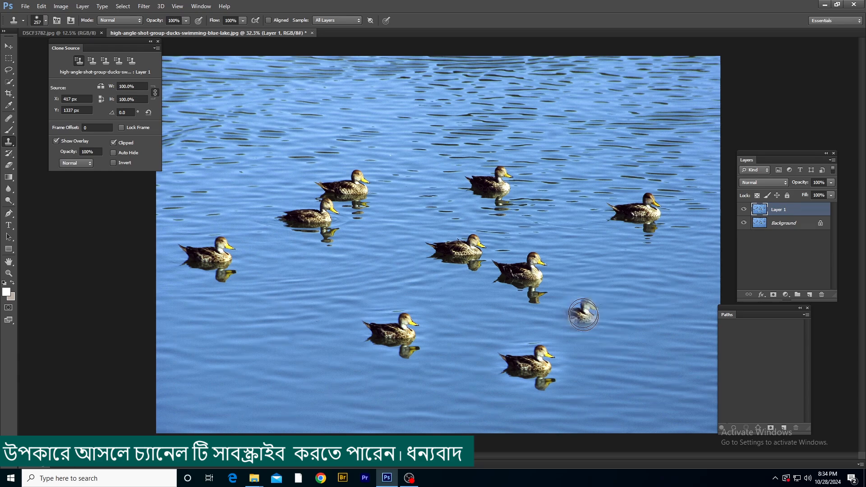
left_click(611, 323)
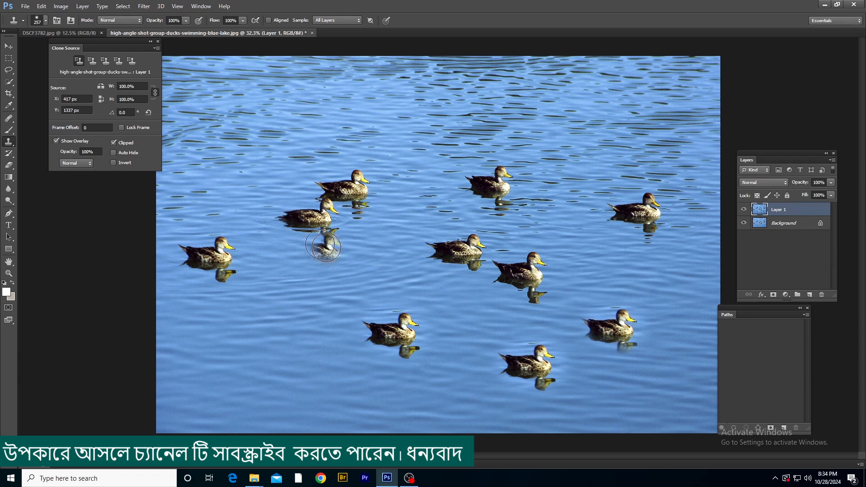
Clone the leftmost duck twice more into the upper water, and delete the duplicate layer holding the clones
scroll(230, 258, "up", 2)
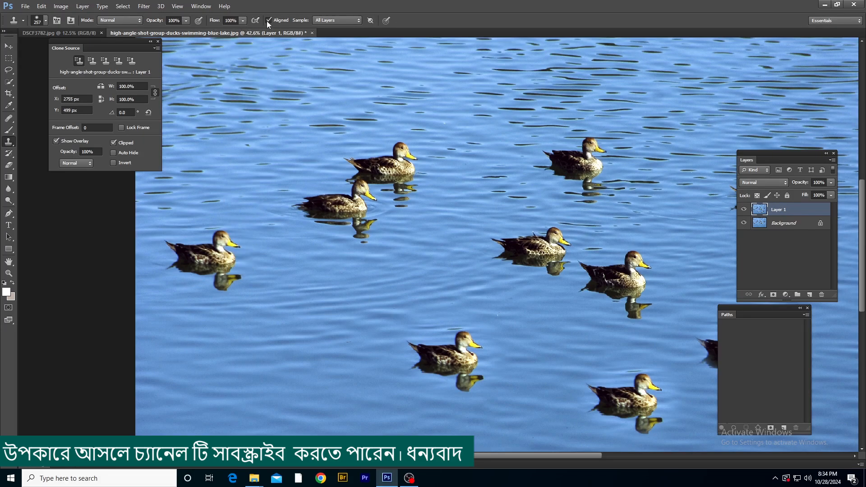
key("ctrl+0")
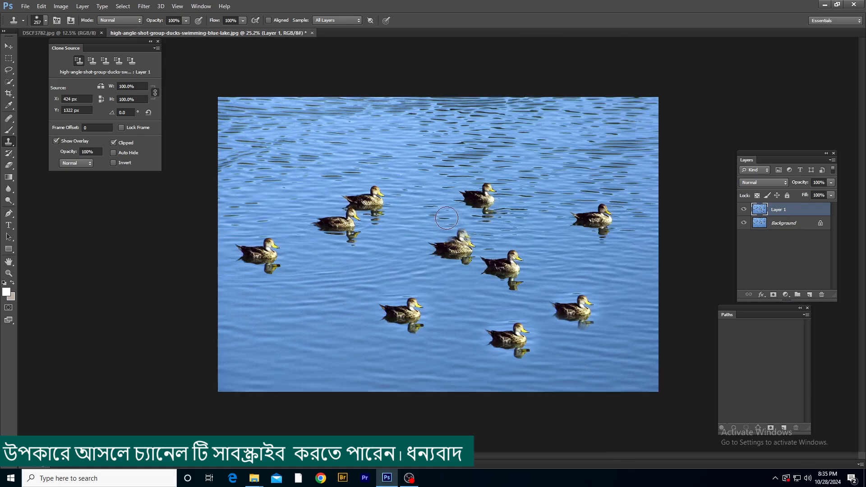
left_click_drag(433, 190, 425, 194)
left_click_drag(312, 140, 356, 154)
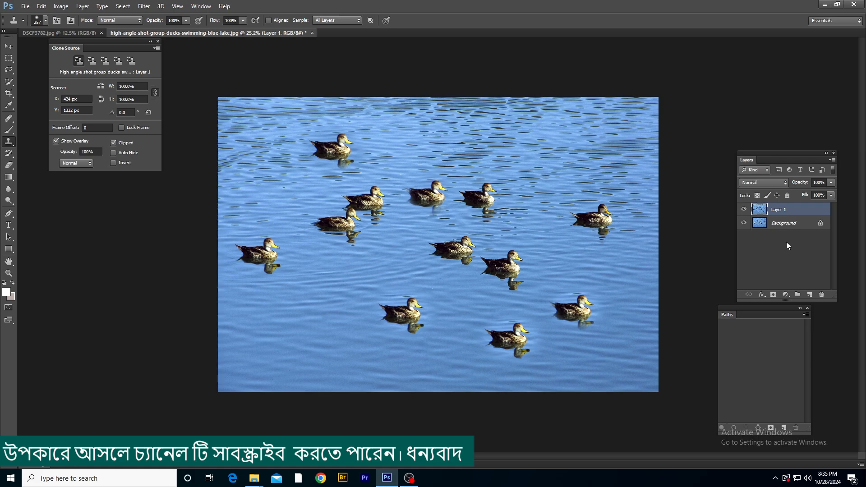
key("Delete")
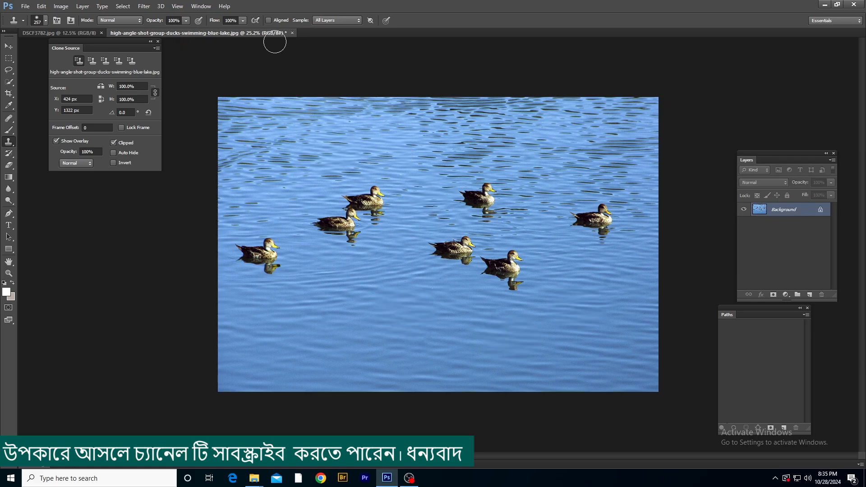
Turn Aligned back on, try cloning the leftmost duck into the central water on the Background layer, and undo it
left_click(268, 20)
scroll(274, 263, "up", 6)
left_click(188, 243, "alt")
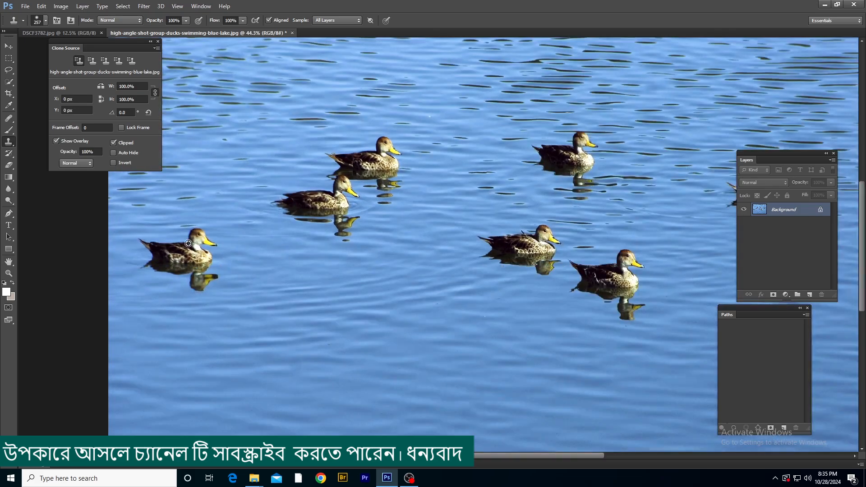
left_click_drag(411, 300, 390, 266)
key("ctrl+z")
Try a faint clone of the leftmost duck at reduced Clone Stamp opacity, and restore the opacity to 100%
left_click_drag(153, 22, 141, 21)
left_click(398, 275)
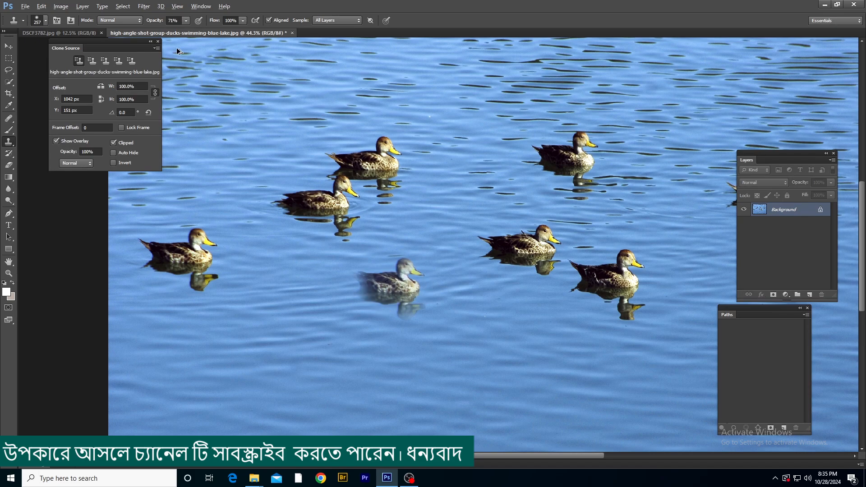
left_click_drag(155, 23, 173, 22)
Resample the leftmost duck and try cloning it at full opacity into the open water
left_click(198, 248, "alt")
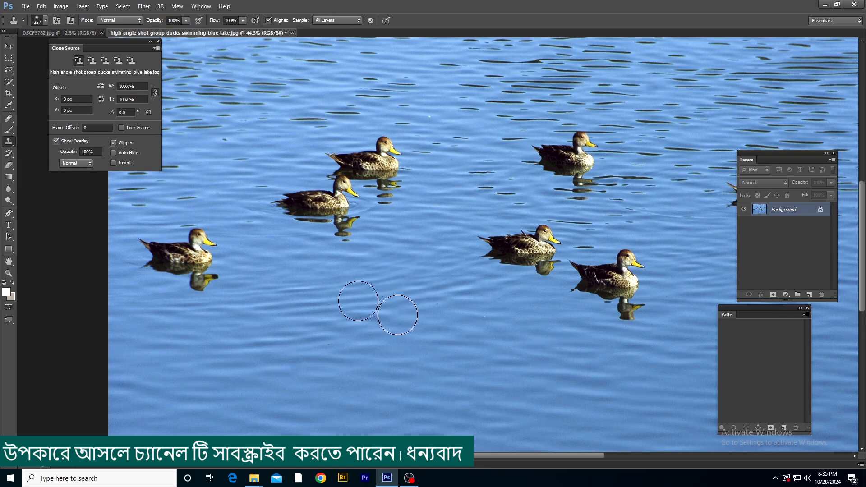
mouse_move(377, 312)
left_mouse_down()
mouse_move(419, 330)
mouse_move(356, 331)
mouse_move(395, 329)
left_mouse_up()
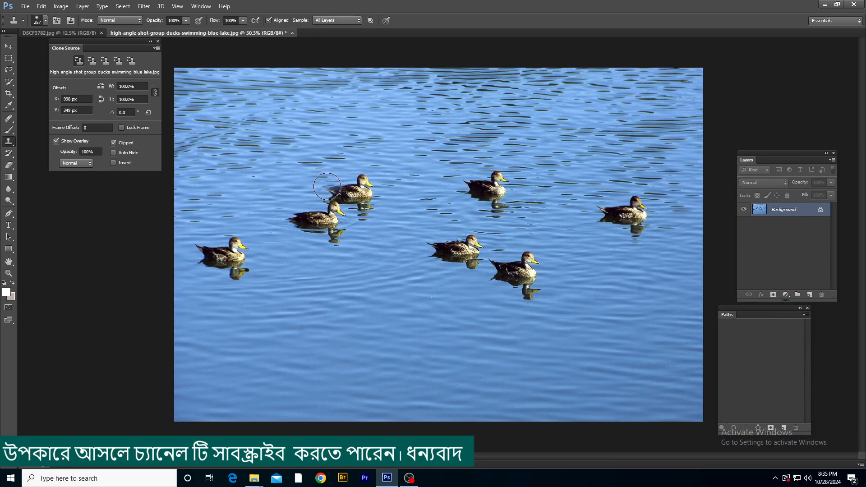
left_click_drag(327, 186, 323, 190)
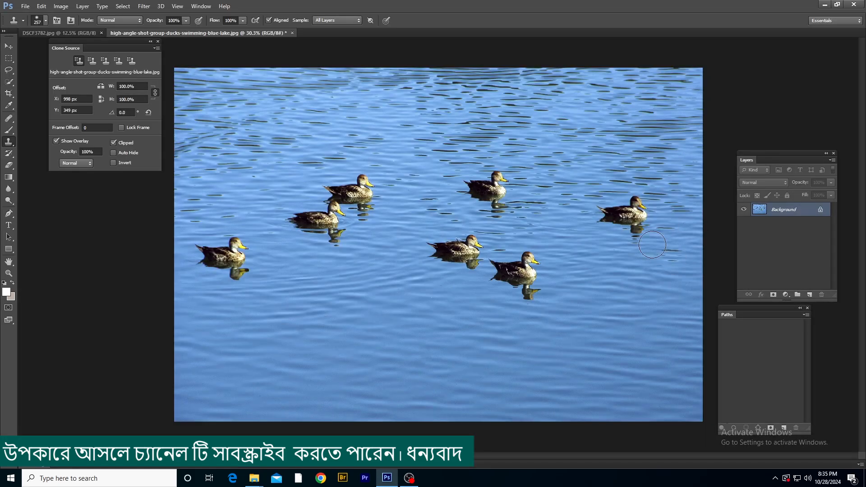
Switch to the DSCF3782.jpg portrait and try outlining the man's left eye with the Lasso tool, clearing the selection
left_click(83, 32)
scroll(462, 158, "up", 4)
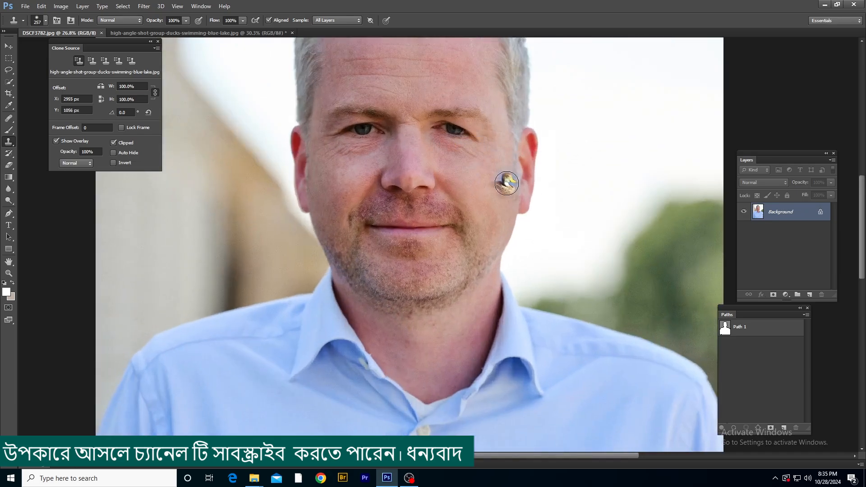
key("l")
mouse_move(482, 138)
left_mouse_down()
mouse_move(422, 140)
mouse_move(452, 109)
left_mouse_up()
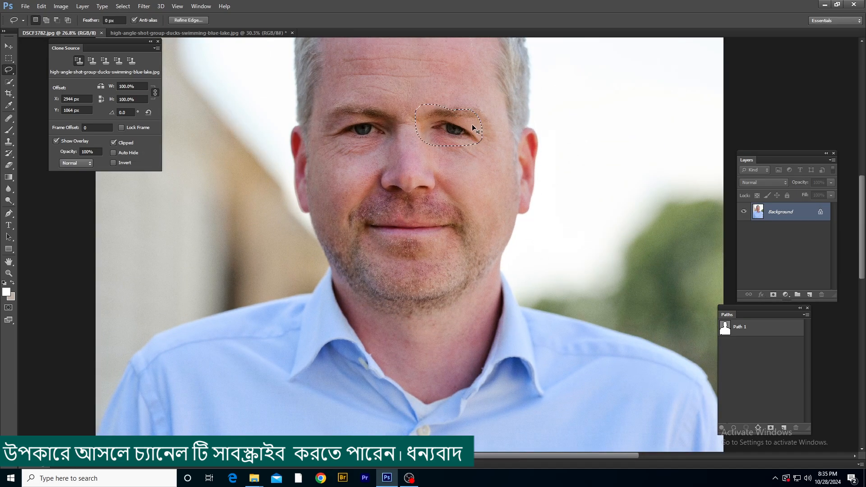
key("ctrl+d")
mouse_move(496, 151)
left_mouse_down()
mouse_move(423, 117)
mouse_move(448, 107)
left_mouse_up()
Duplicate the portrait's Background layer
scroll(451, 132, "down", 3)
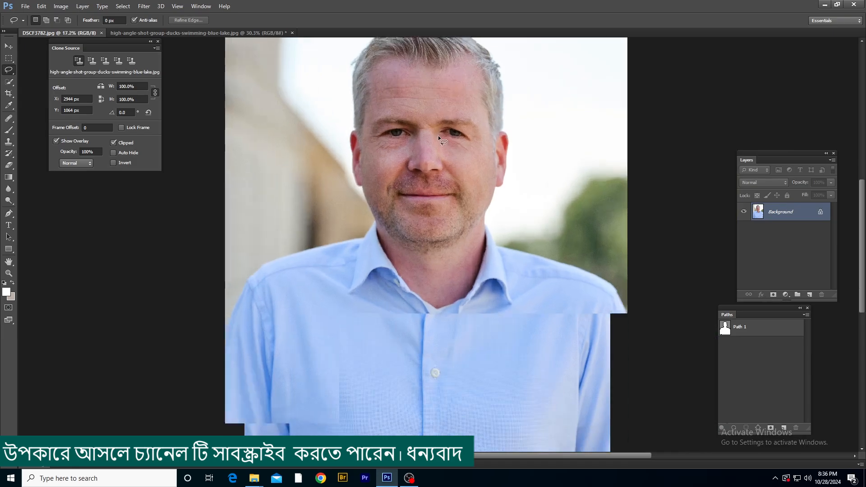
scroll(438, 135, "up", 4)
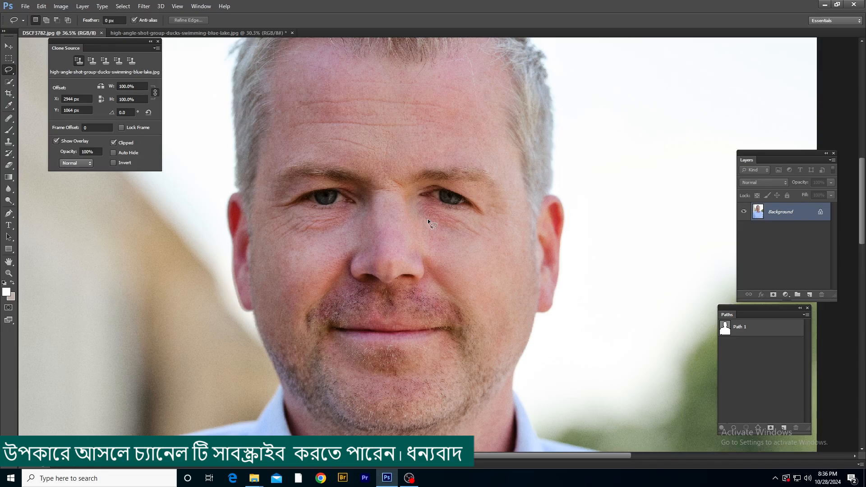
scroll(427, 218, "down", 2)
scroll(433, 182, "up", 2)
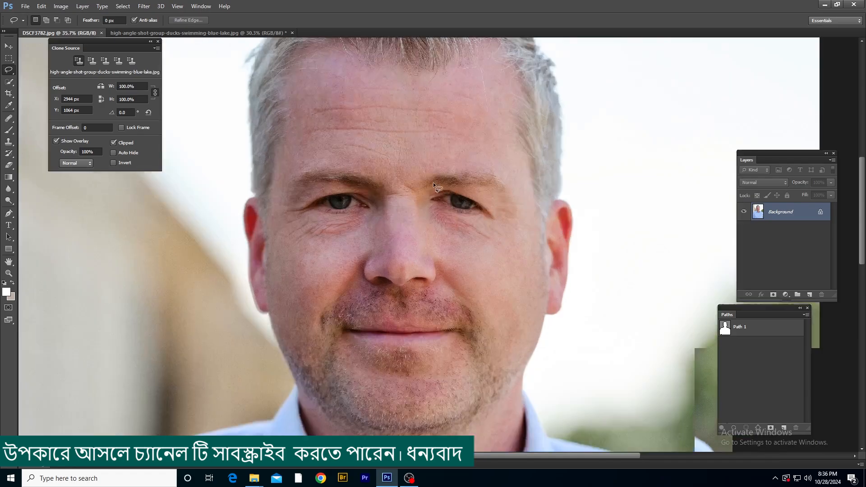
key("ctrl+j")
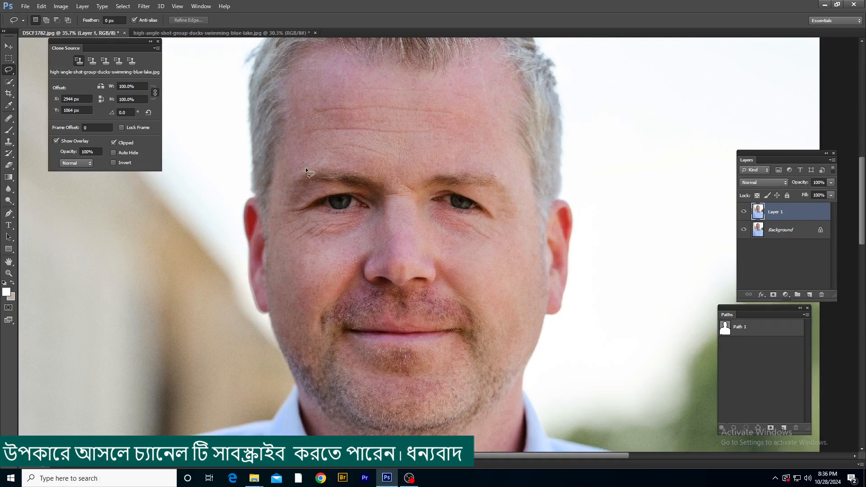
With the clone source flipped horizontally, sample the inner corner of the man's left-hand eye and clone it over the other eye on a new layer
left_click_drag(372, 252, 303, 170)
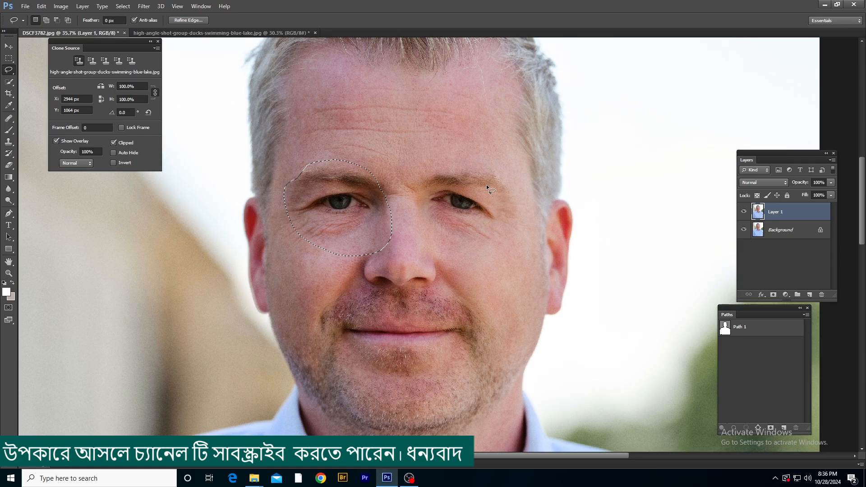
key("ctrl+d")
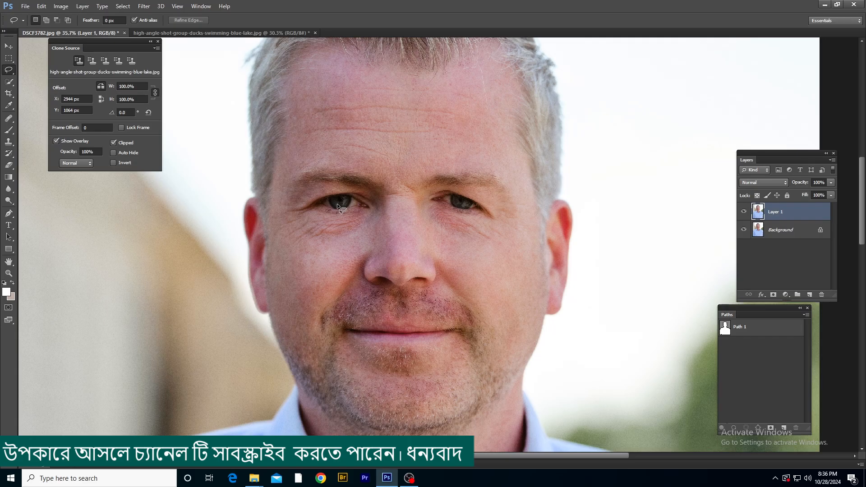
key("s")
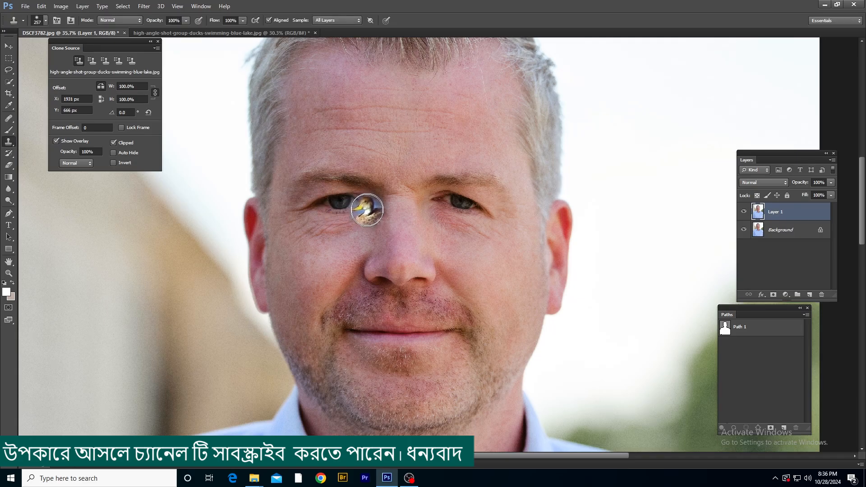
key("alt")
left_click(365, 204, "alt")
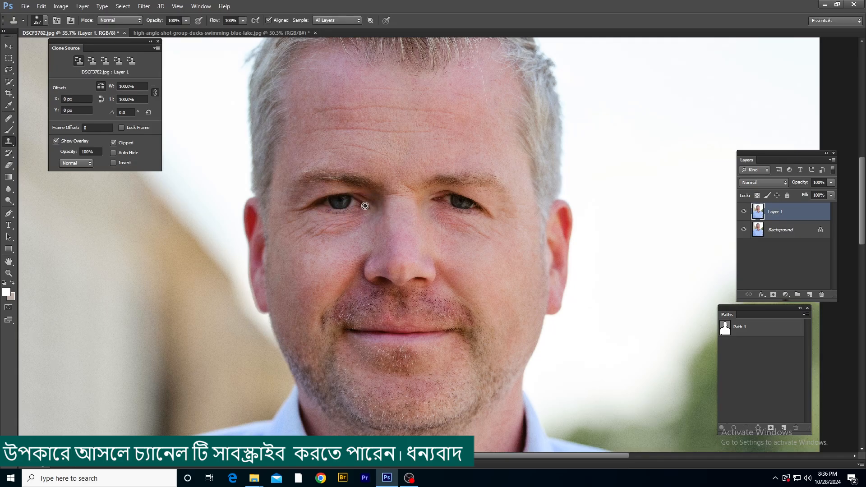
left_click(810, 294)
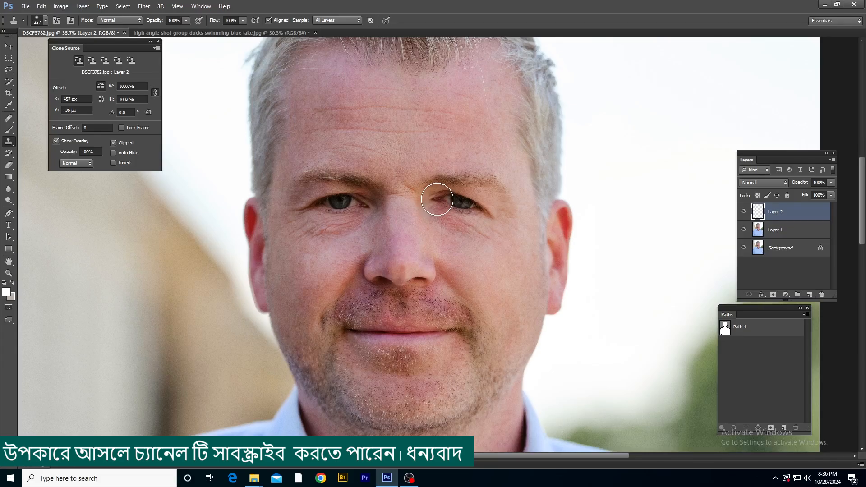
mouse_move(474, 198)
left_mouse_down()
mouse_move(463, 199)
mouse_move(485, 205)
mouse_move(447, 201)
left_mouse_up()
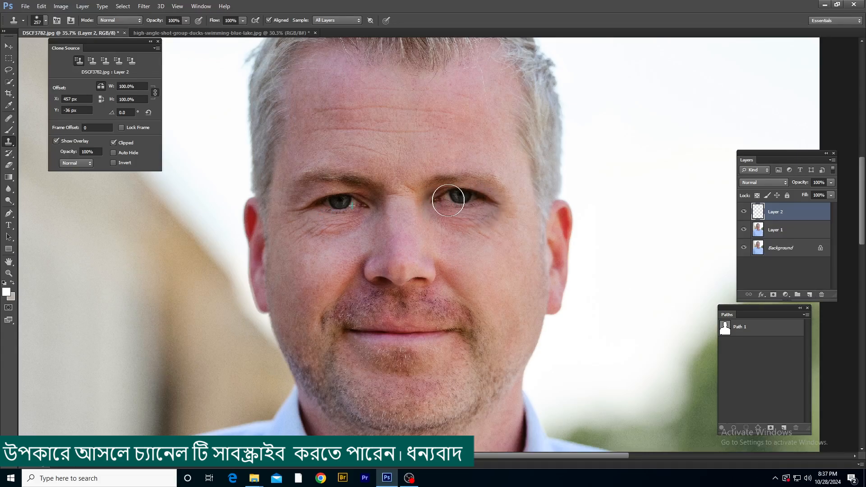
Hide the cloned-eye layer, add another new layer and try cloning the mirrored eye over the bridge of the nose, undoing the last stroke
left_click(743, 212)
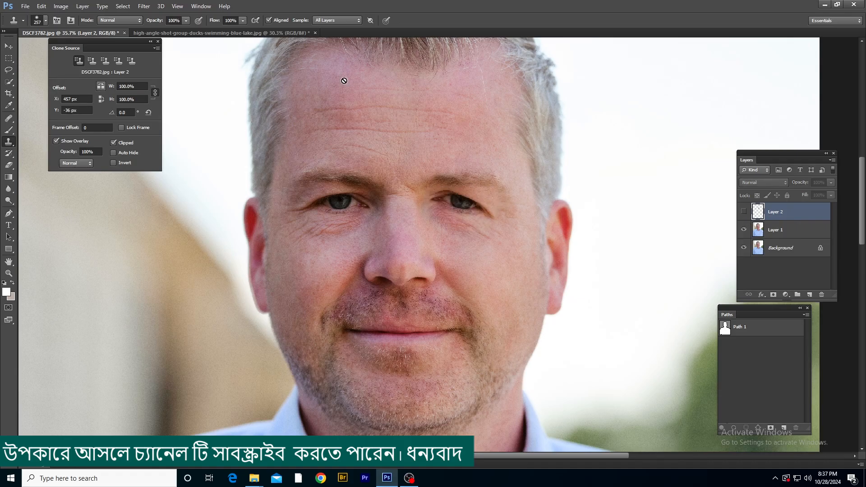
key("alt")
left_click(810, 294)
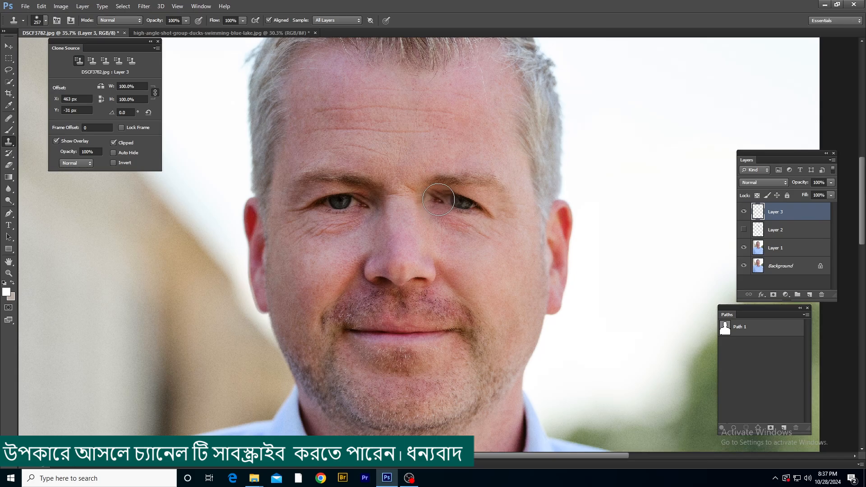
mouse_move(439, 199)
left_mouse_down()
mouse_move(393, 195)
mouse_move(405, 193)
left_mouse_up()
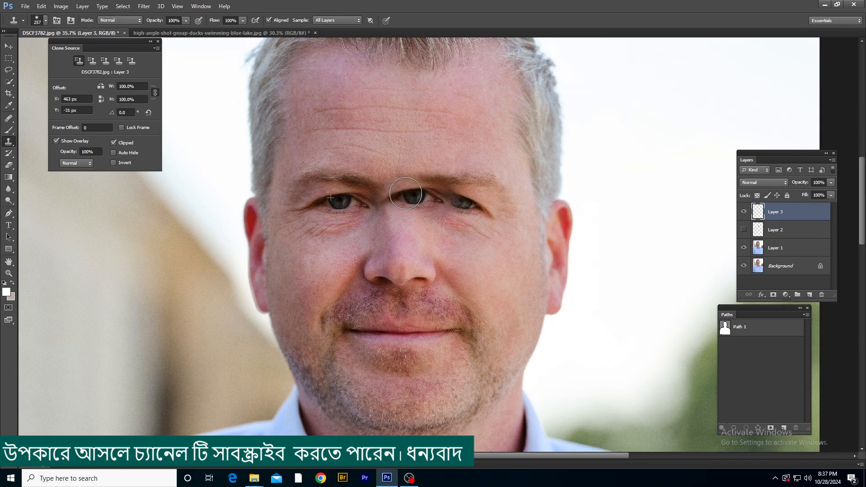
mouse_move(405, 193)
left_mouse_down()
mouse_move(370, 198)
mouse_move(414, 197)
left_mouse_up()
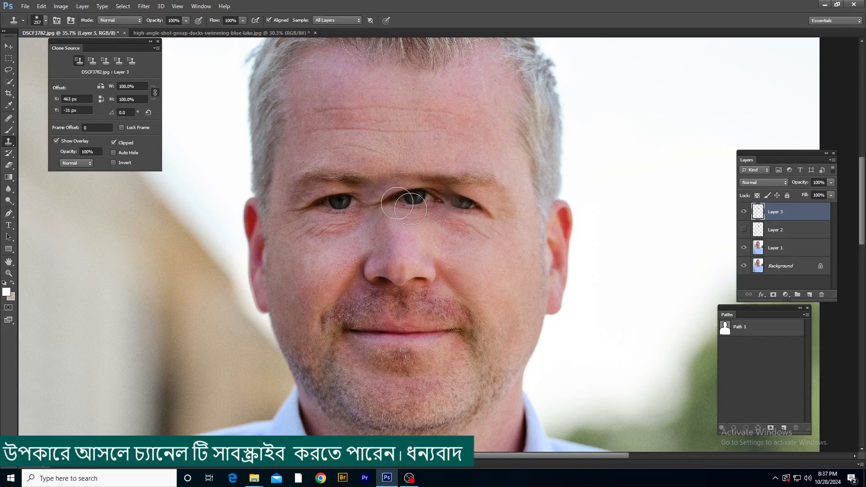
key("ctrl+z")
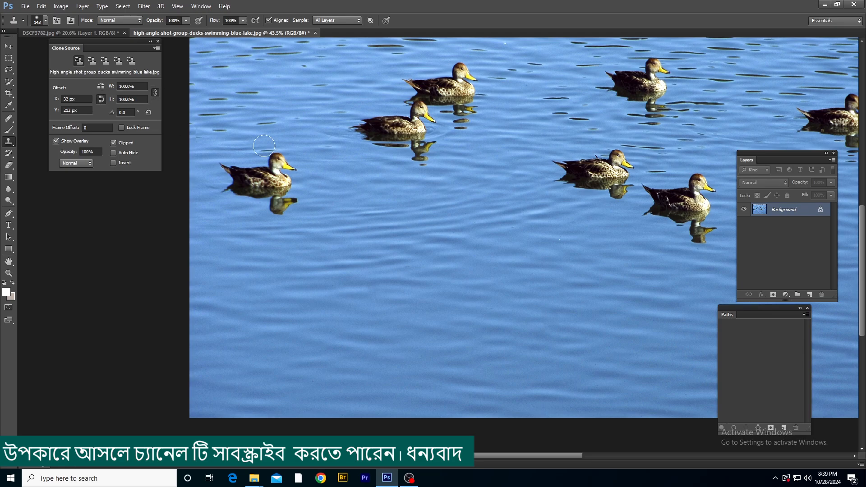
In the duck photo, add a layer, sample the far-right duck's head and clone the duck vertically flipped beneath it as a reflection
scroll(370, 197, "right", 5)
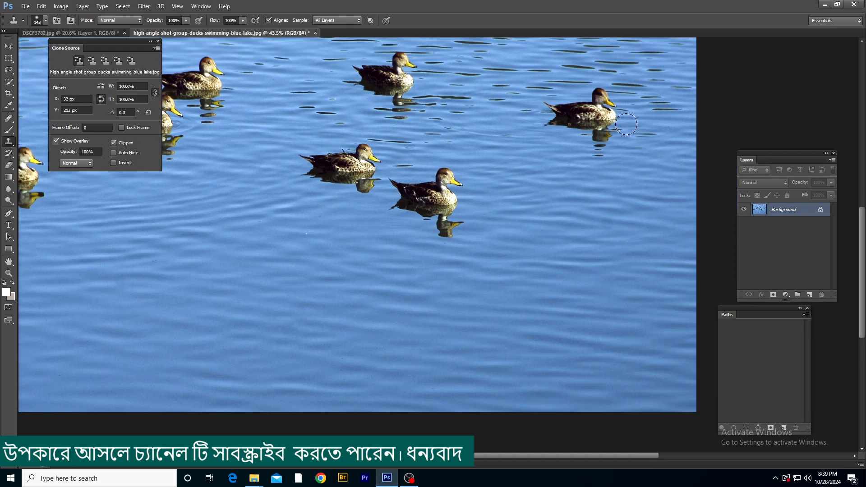
scroll(626, 124, "up", 3)
left_click(810, 295)
left_click_drag(616, 121, 585, 152)
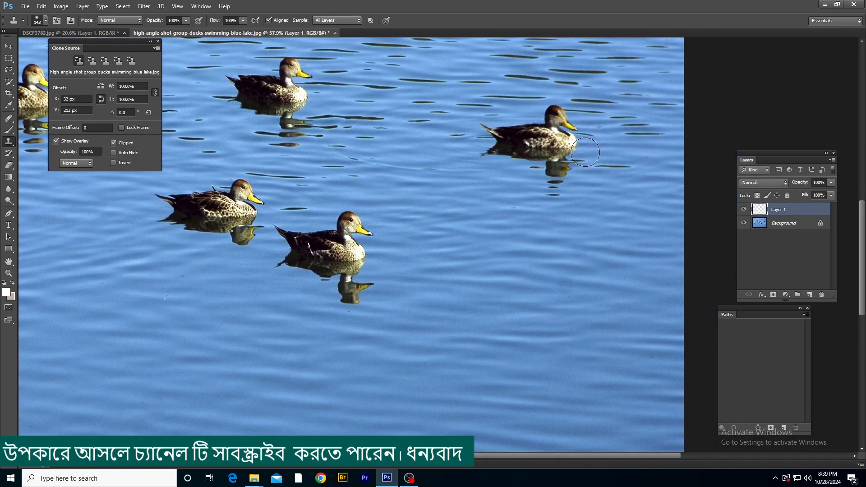
scroll(574, 132, "up", 5)
key("bracketleft")
key("bracketleft")
key("bracketleft")
left_click(557, 119, "alt")
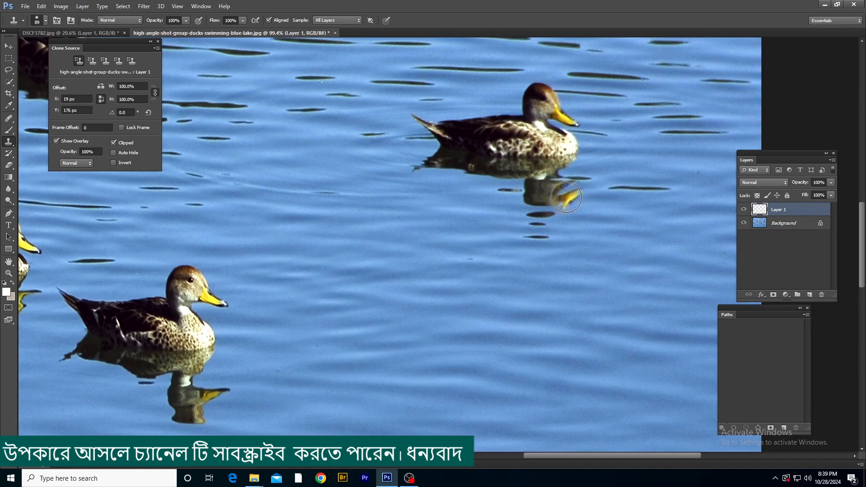
mouse_move(560, 193)
left_mouse_down()
mouse_move(482, 183)
mouse_move(547, 177)
mouse_move(442, 165)
mouse_move(550, 164)
mouse_move(560, 182)
mouse_move(442, 167)
left_mouse_up()
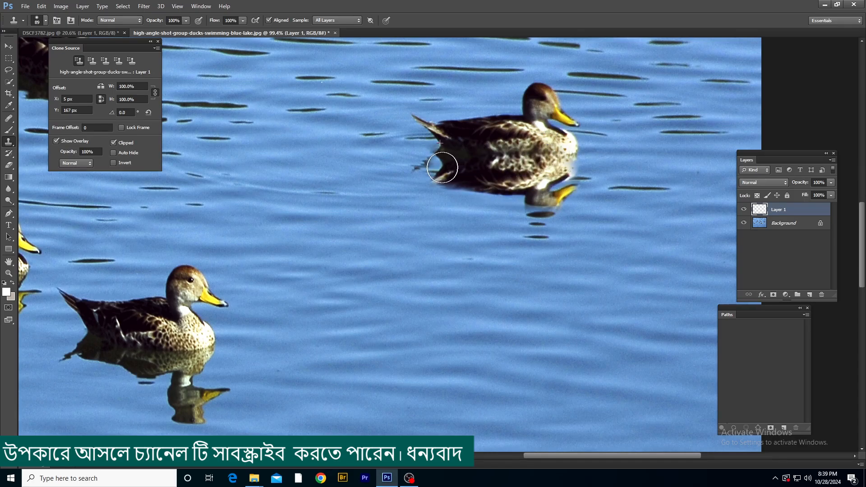
Lower the opacity of the far-right duck's cloned reflection layer to 57%
left_click_drag(804, 186, 799, 186)
left_click_drag(544, 199, 566, 208)
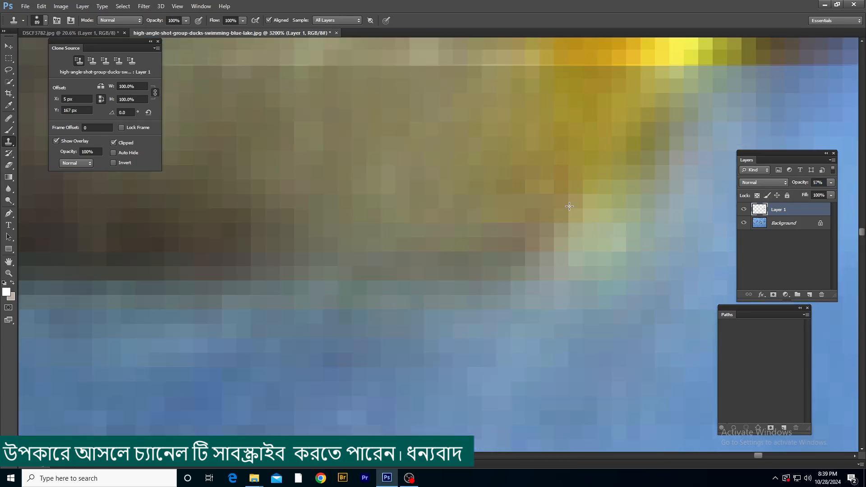
key("ctrl+0")
scroll(690, 243, "up", 5)
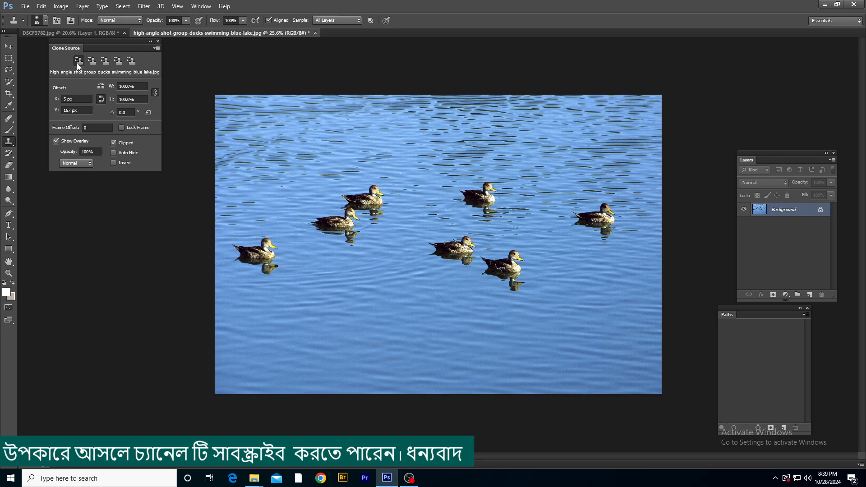
On a new layer, clone the leftmost duck vertically flipped beneath it as a reflection, and set the layer opacity to 67%
scroll(386, 198, "up", 8)
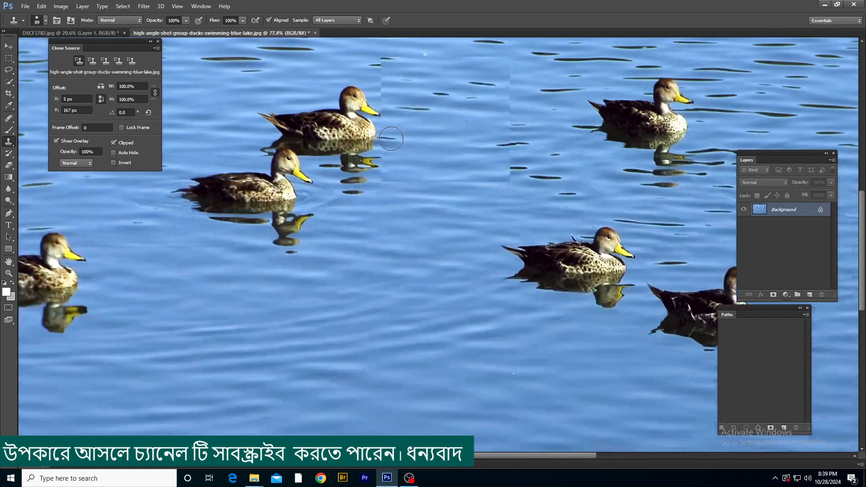
left_click_drag(505, 222, 663, 203)
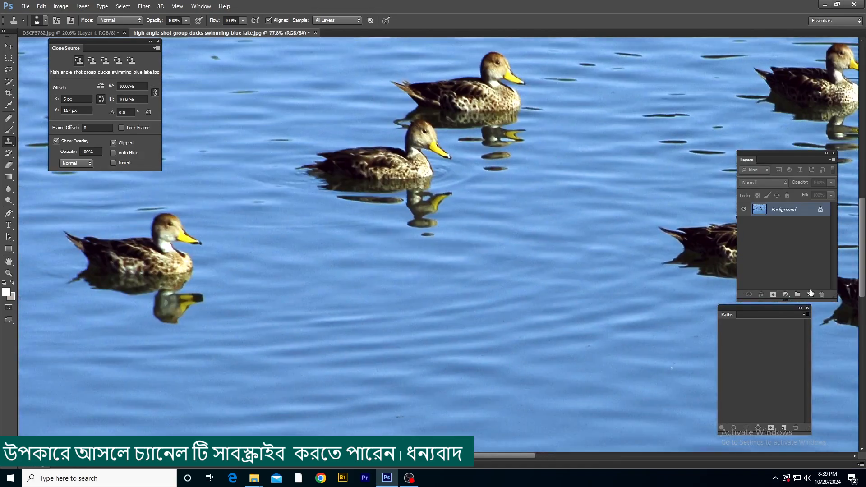
left_click(810, 294)
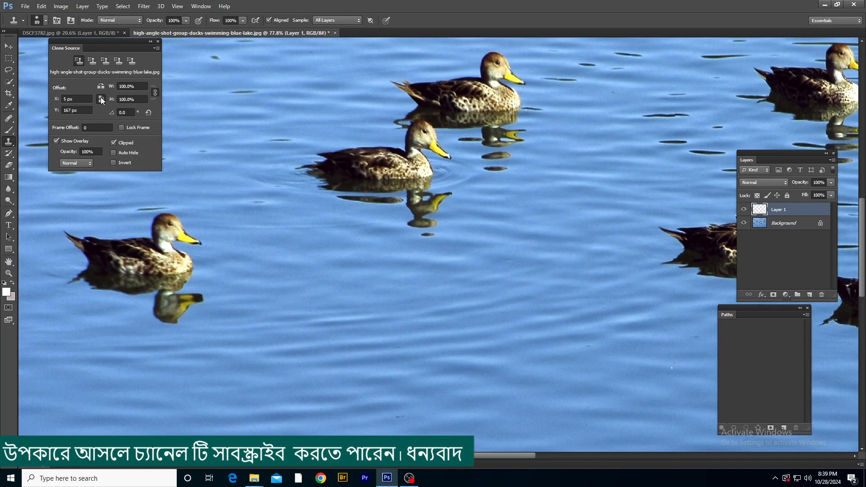
left_click_drag(434, 181, 424, 207)
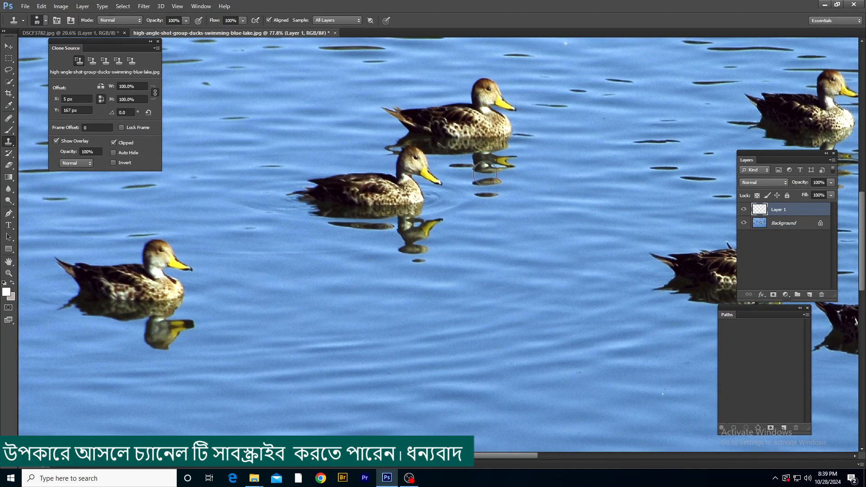
key("bracketright")
key("bracketright")
mouse_move(179, 312)
left_mouse_down()
mouse_move(346, 228)
mouse_move(349, 245)
mouse_move(244, 225)
mouse_move(325, 252)
mouse_move(235, 231)
left_mouse_up()
left_click(352, 182, "alt")
left_click(247, 230)
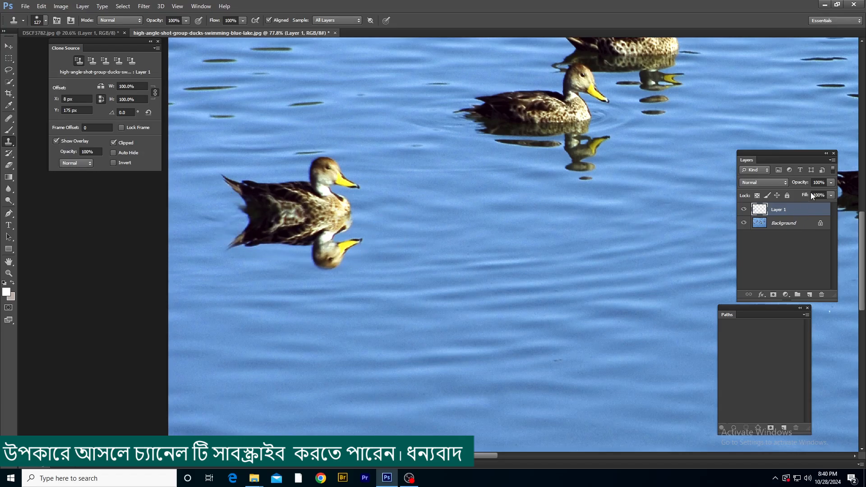
left_click_drag(800, 184, 779, 184)
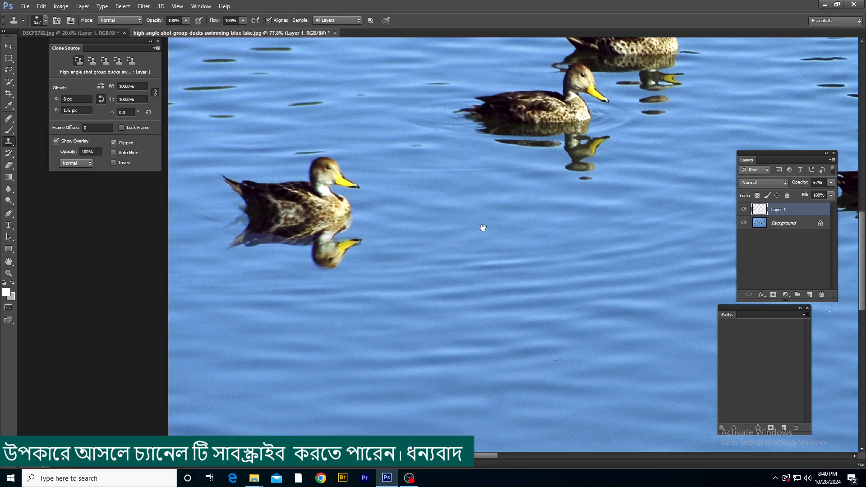
scroll(321, 200, "right", 1)
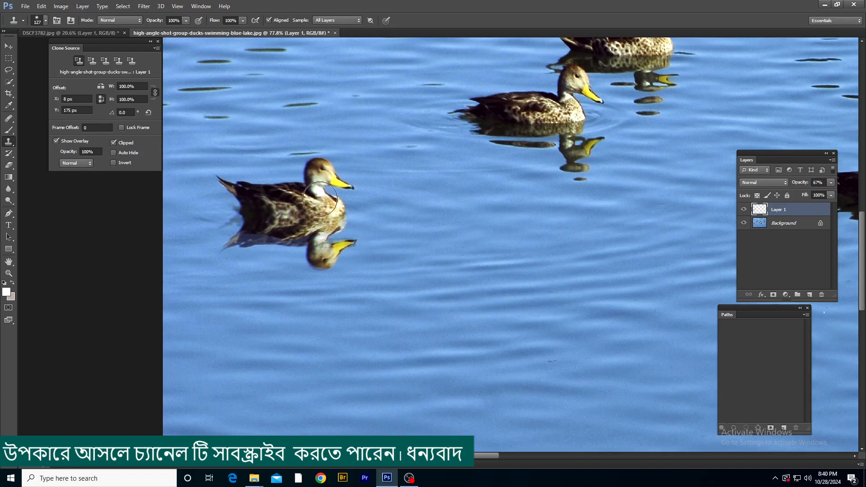
Using the second clone source flipped horizontally, sample the lowest duck's head and clone a mirrored duck facing it in the open water
left_click(93, 60)
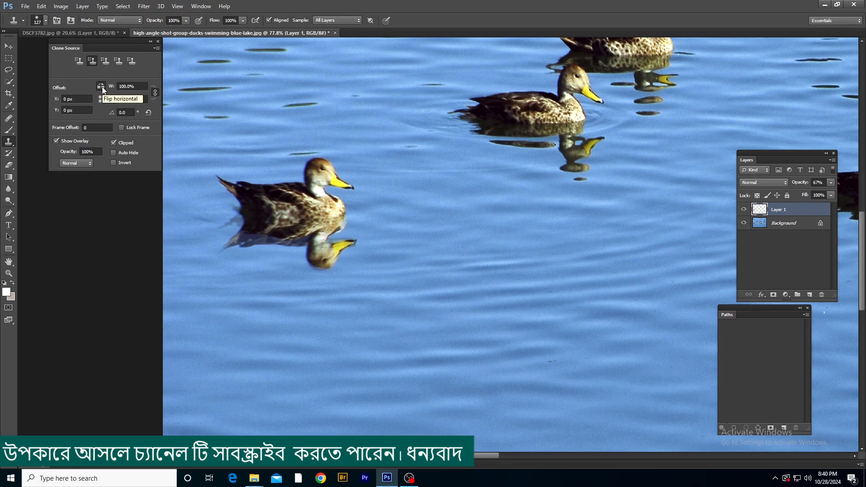
scroll(385, 233, "down", 3)
left_click_drag(530, 269, 214, 266)
left_click_drag(592, 227, 356, 229)
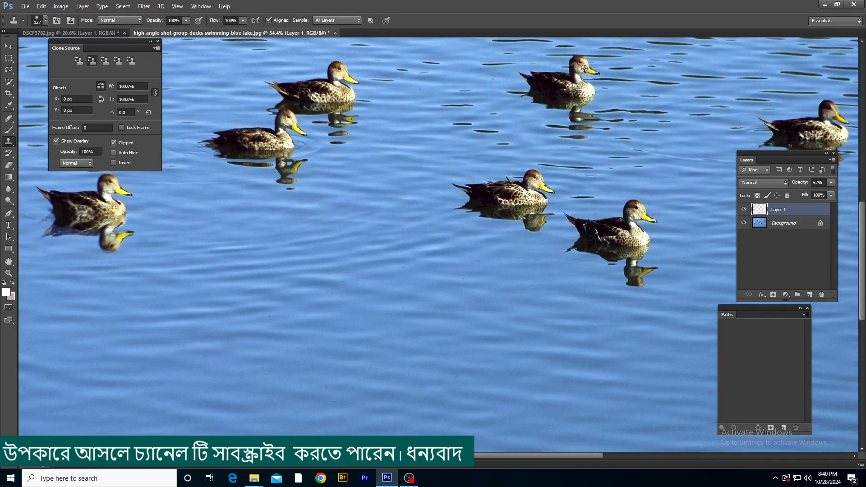
left_click(644, 216, "alt")
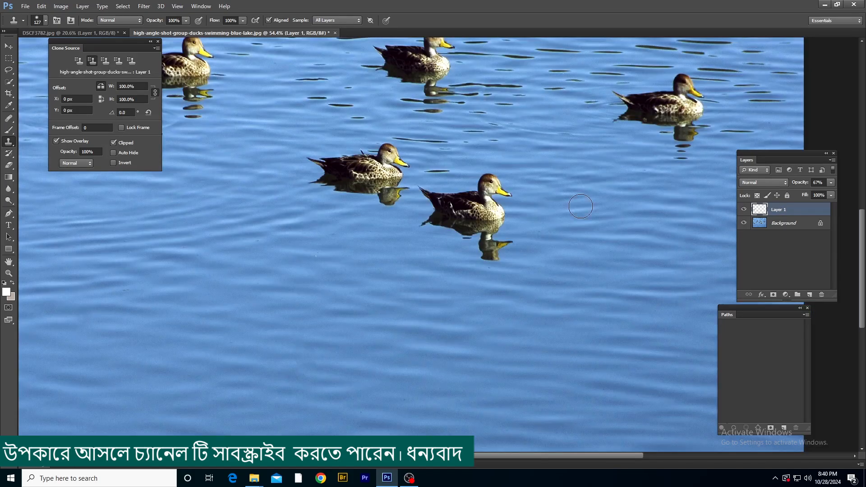
mouse_move(581, 207)
left_mouse_down()
mouse_move(537, 207)
mouse_move(616, 207)
mouse_move(606, 205)
mouse_move(649, 215)
mouse_move(570, 240)
mouse_move(609, 240)
mouse_move(587, 251)
mouse_move(579, 200)
mouse_move(618, 224)
left_mouse_up()
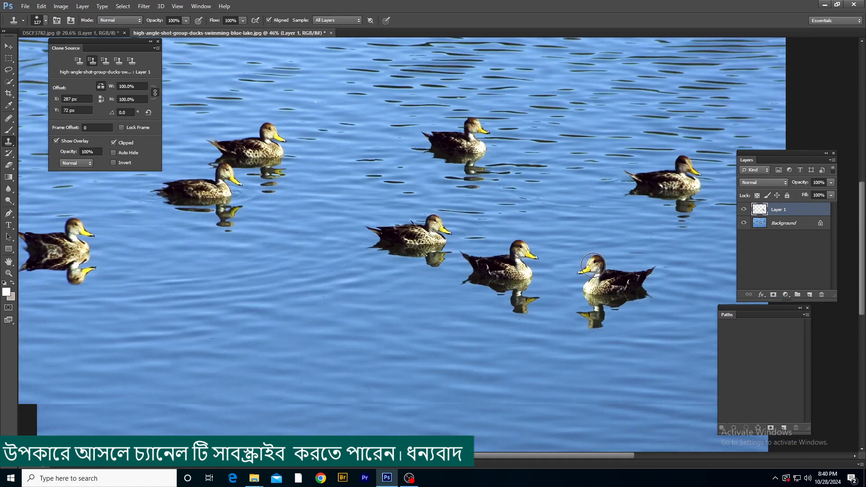
scroll(578, 267, "up", 2)
left_click_drag(562, 280, 549, 207)
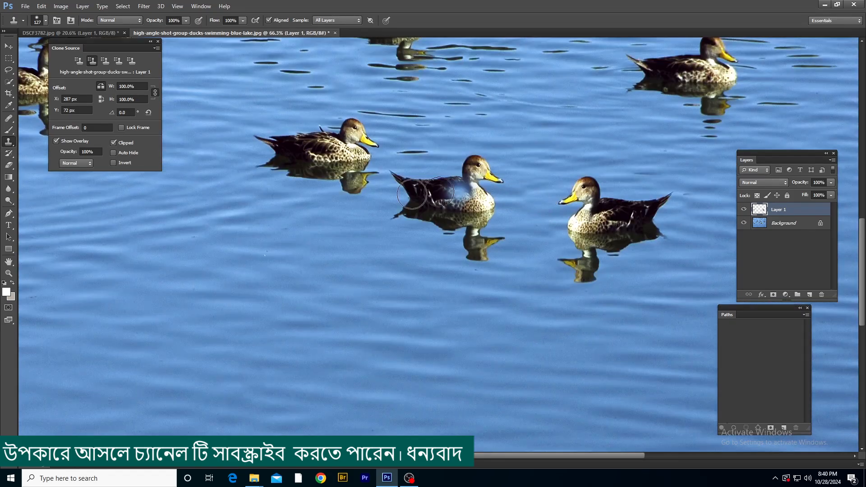
scroll(366, 219, "down", 4)
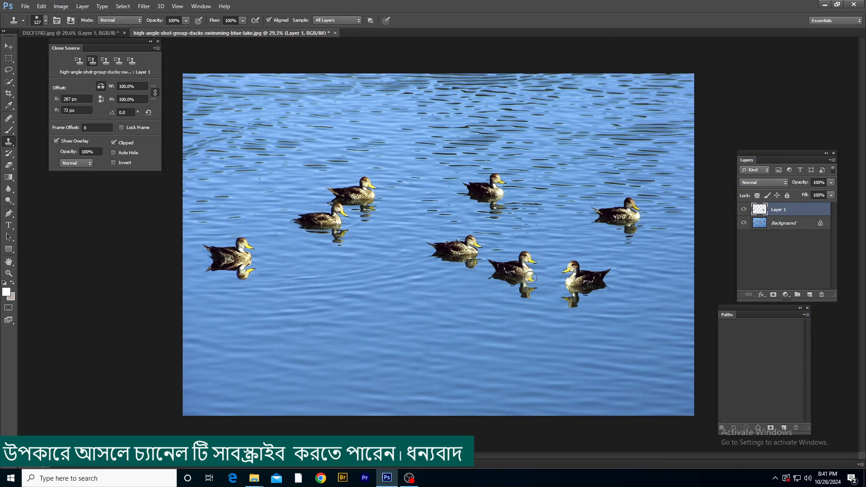
Return to the first, vertically flipped clone source and paint a cloned reflection beneath the upper duck in the middle of the lake
scroll(528, 280, "up", 3)
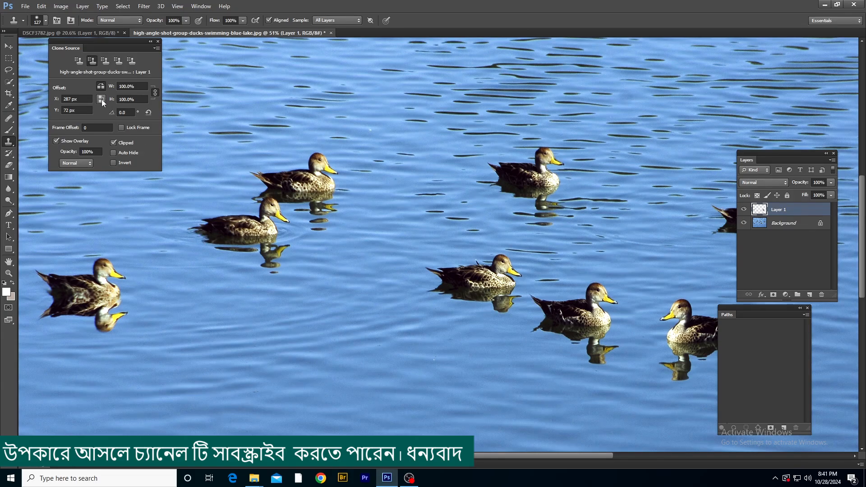
left_click(76, 59)
left_click_drag(440, 163, 415, 154)
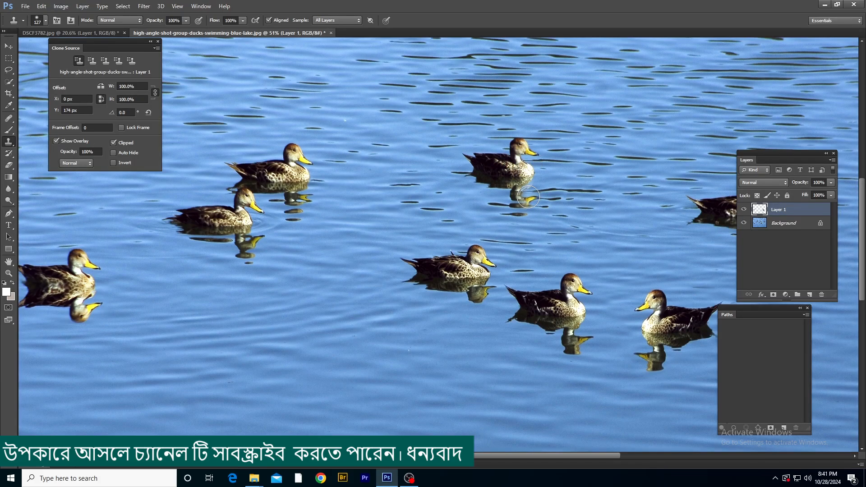
mouse_move(527, 197)
left_mouse_down()
mouse_move(468, 174)
mouse_move(476, 169)
left_mouse_up()
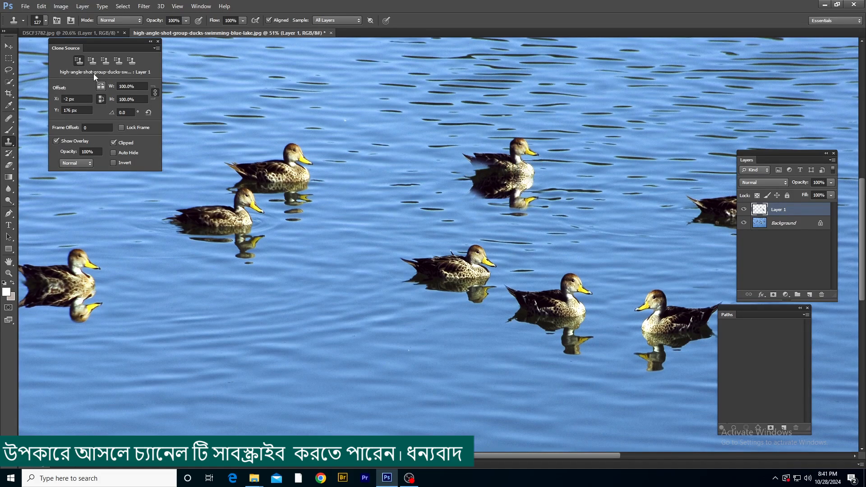
Using the horizontally flipped clone source, sample the far-right duck's body and clone a mirrored copy beside it near the photo's edge
left_click(102, 86)
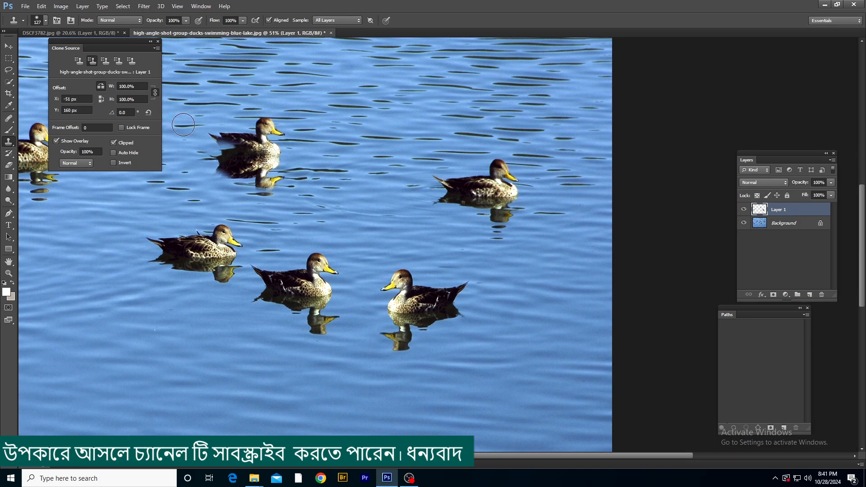
left_click(507, 176, "alt")
mouse_move(581, 194)
left_mouse_down()
mouse_move(525, 209)
mouse_move(617, 225)
left_mouse_up()
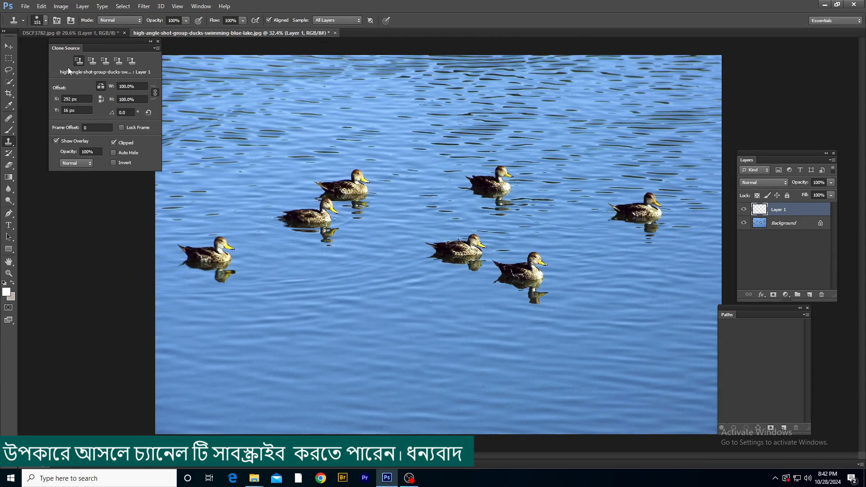
Set the clone source scale to 50% and clone a half-size copy of the upper middle duck into the open water to its right
left_click(126, 87)
type("50")
key("Return")
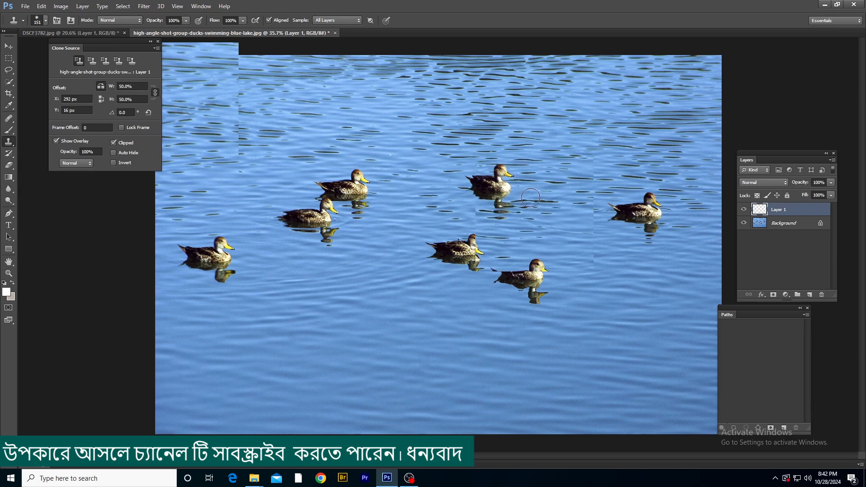
scroll(483, 176, "up", 2)
left_click(467, 158, "alt")
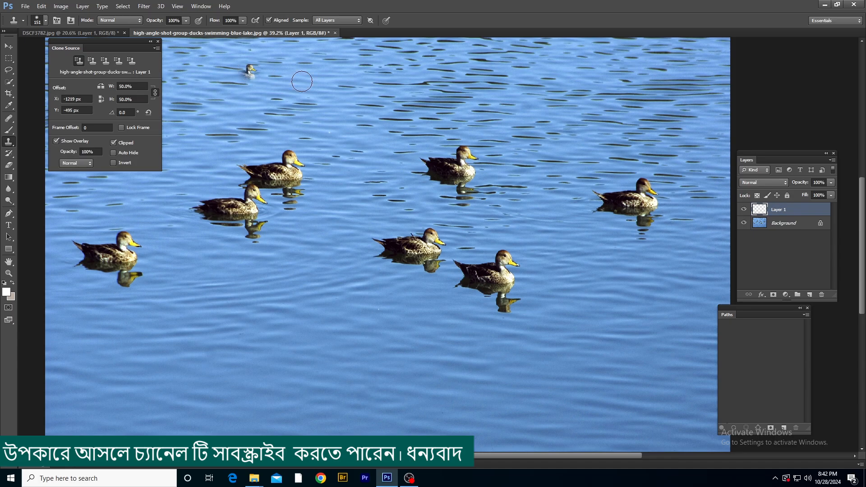
left_click_drag(447, 174, 415, 165)
left_click(433, 150, "alt")
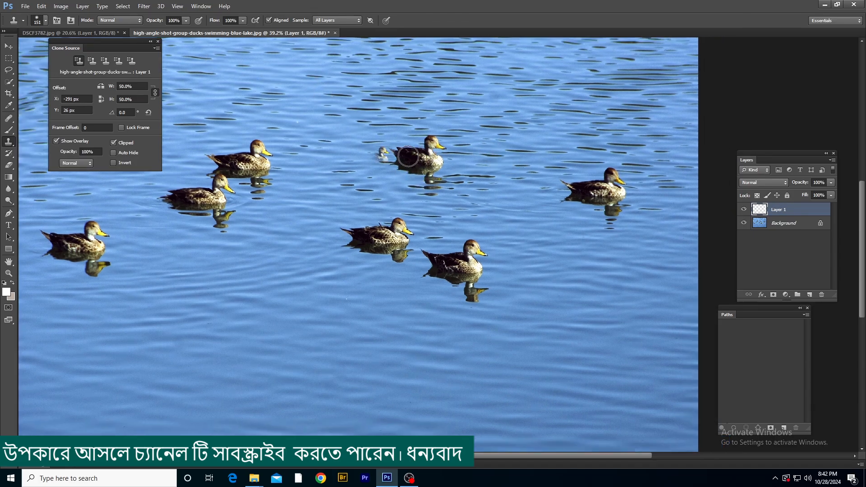
left_click(512, 162)
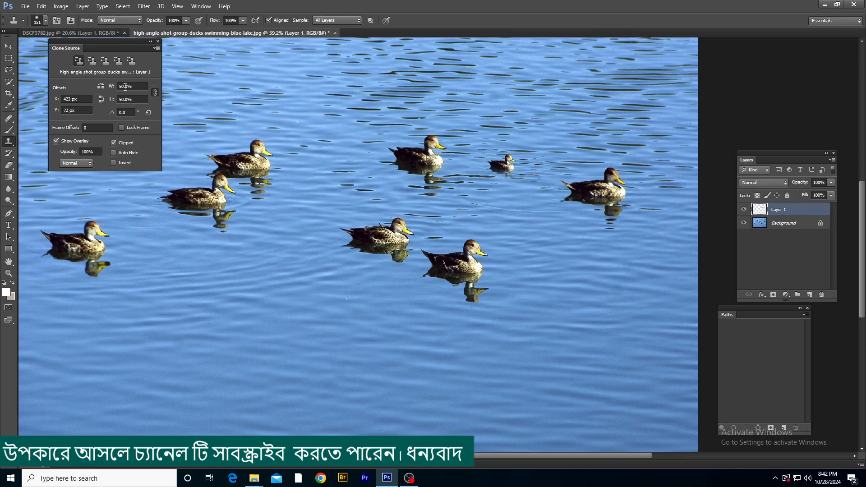
Set the clone source scale to 150% and clone an enlarged copy of the upper middle duck between it and the far-right duck
left_click_drag(125, 86, 119, 86)
type("150")
mouse_move(495, 163)
left_mouse_down()
mouse_move(525, 160)
mouse_move(503, 145)
mouse_move(517, 144)
mouse_move(535, 175)
mouse_move(505, 186)
mouse_move(503, 162)
mouse_move(460, 177)
mouse_move(476, 181)
mouse_move(451, 168)
mouse_move(519, 198)
mouse_move(487, 200)
mouse_move(526, 211)
mouse_move(491, 211)
mouse_move(528, 215)
mouse_move(510, 216)
left_mouse_up()
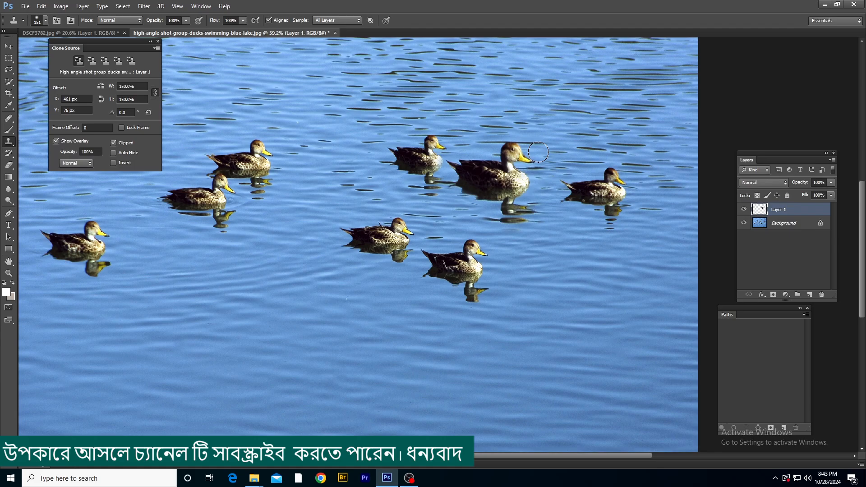
scroll(538, 153, "up", 2)
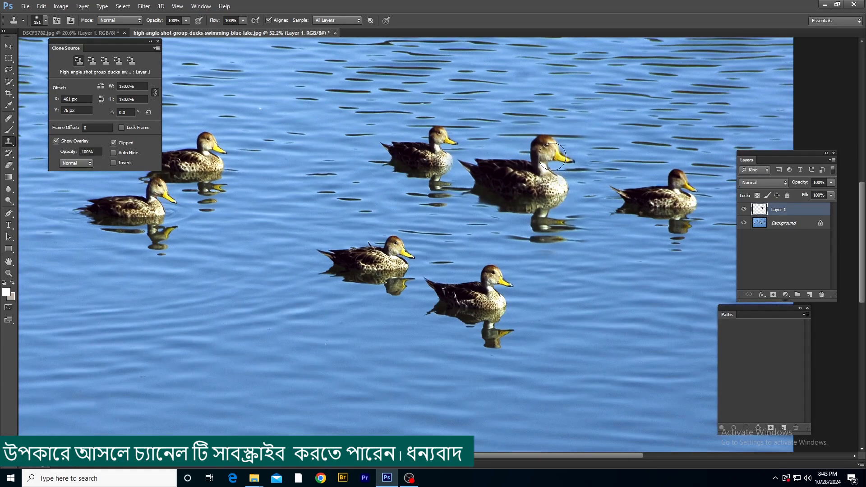
Delete the layer holding the cloned duck and undo the stray clone stroke on the background
key("Delete")
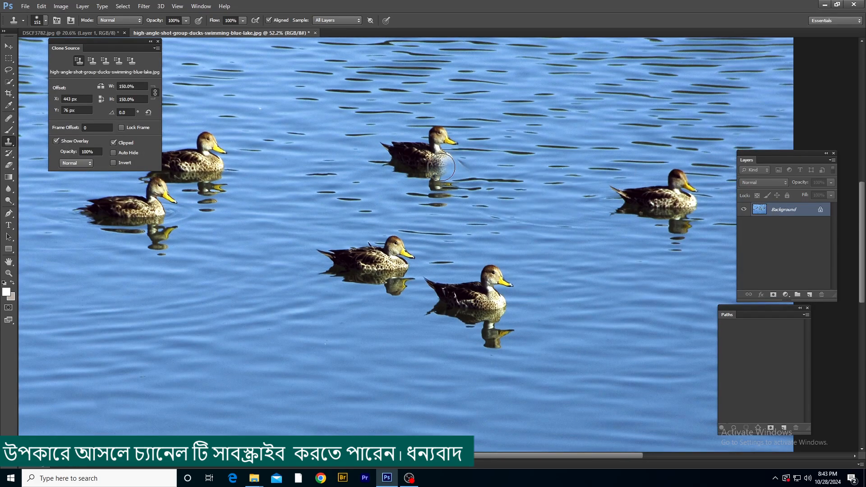
left_click_drag(378, 175, 430, 190)
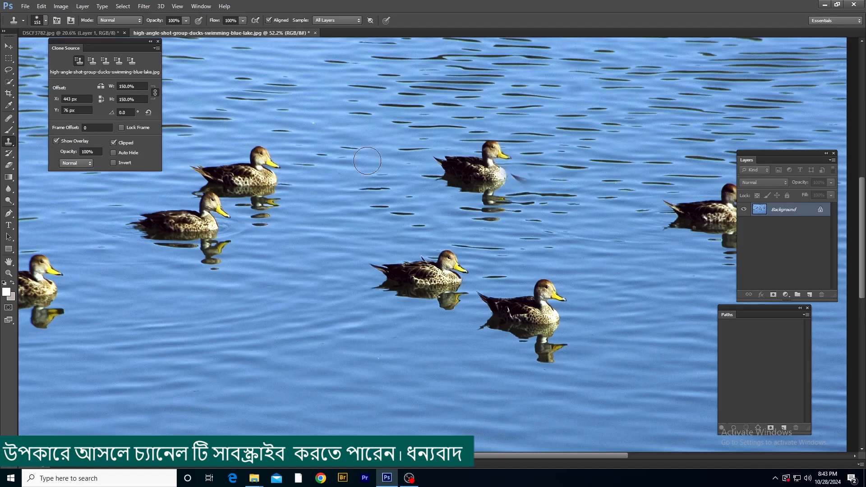
key("ctrl+z")
Reset the clone source scale to 100% in width and height
double_click(125, 85)
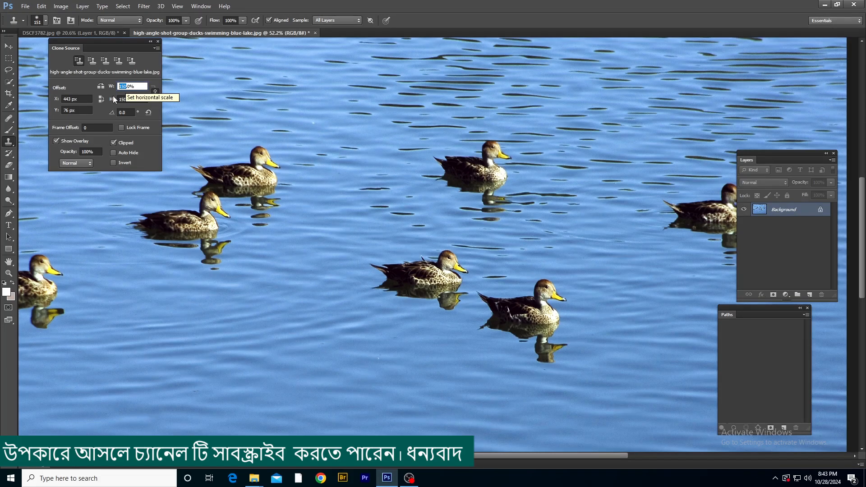
double_click(65, 98)
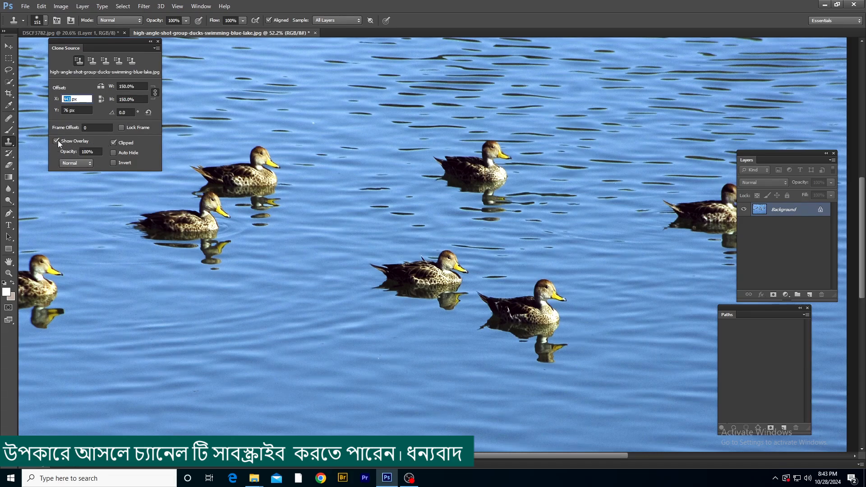
left_click(482, 172, "alt")
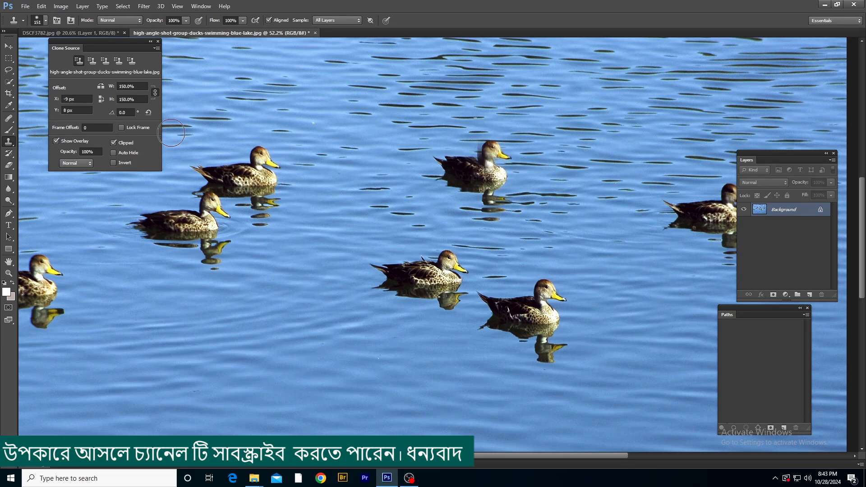
double_click(124, 86)
type("100")
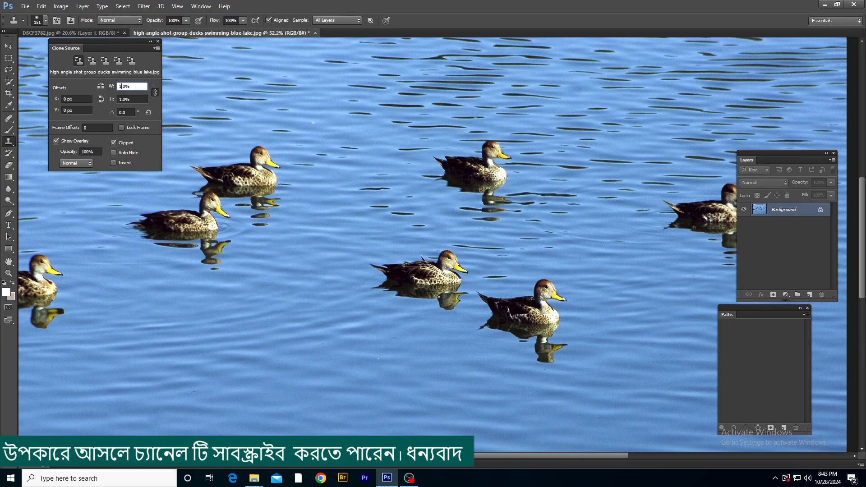
key("Return")
Sample the upper middle duck's head, enlarge the brush to 381 px, and clone a full-size duck to its right on a new layer
left_click(495, 152, "alt")
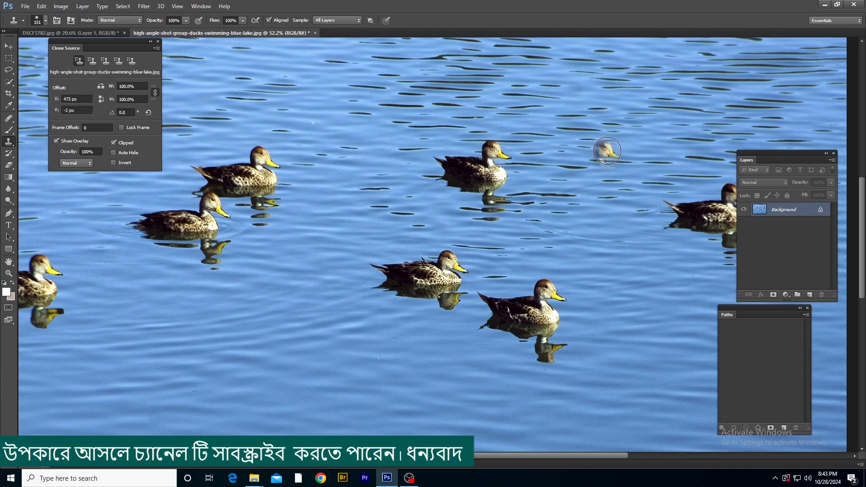
left_click_drag(606, 152, 629, 155, "alt")
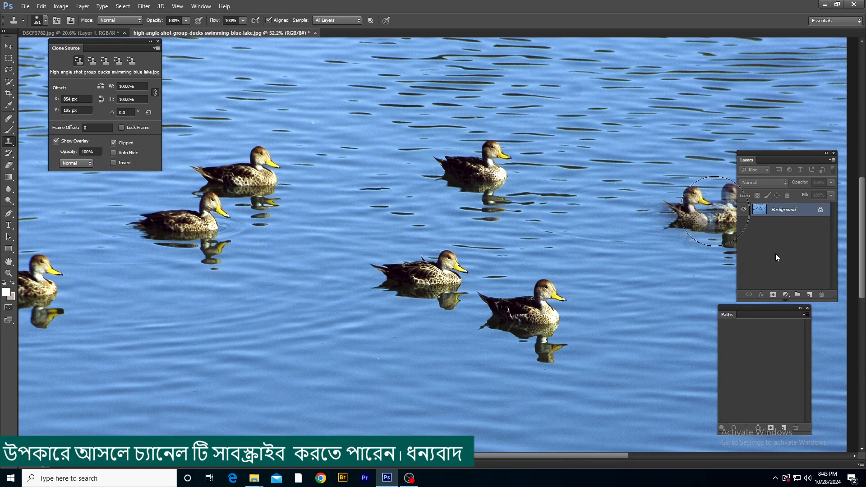
left_click(811, 295)
left_click(56, 140)
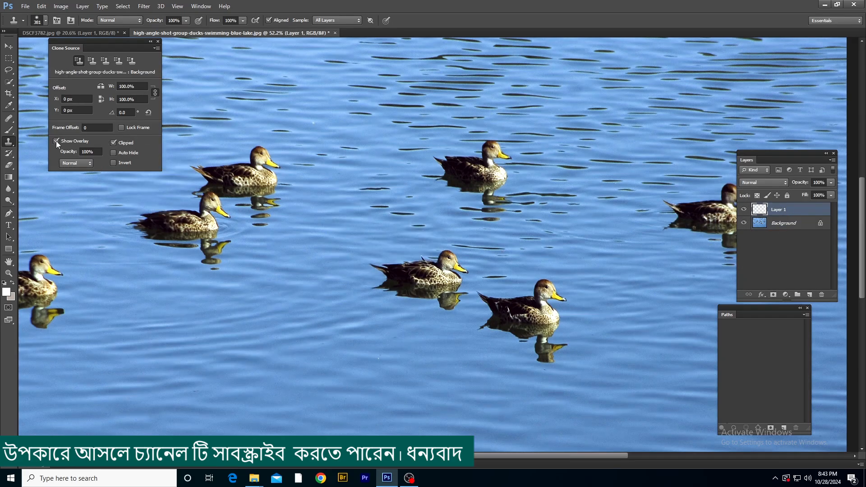
mouse_move(632, 149)
left_mouse_down()
mouse_move(617, 161)
mouse_move(610, 175)
mouse_move(633, 190)
left_mouse_up()
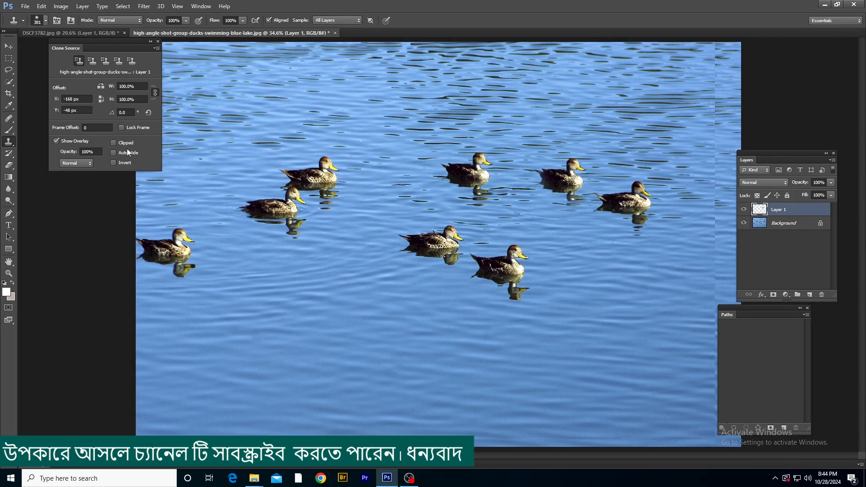
Try the clone overlay with Clipped off while sampling the upper middle duck, and turn Clipped back on
left_click(125, 145)
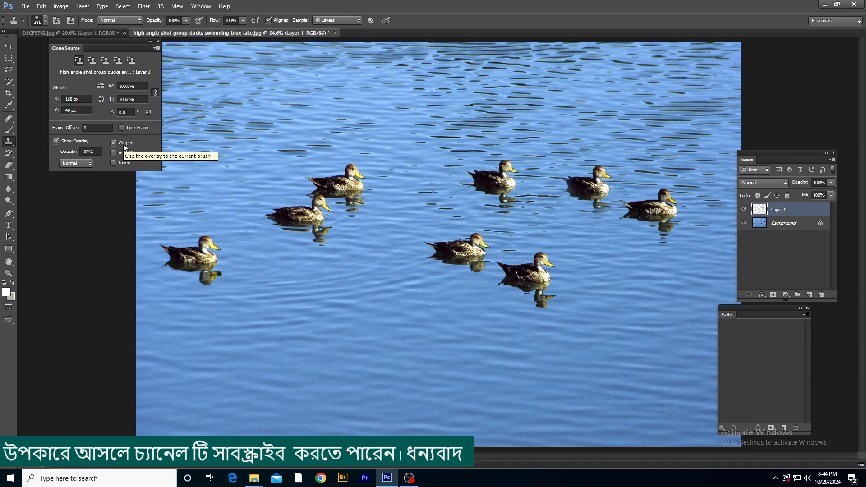
left_click(115, 144)
scroll(519, 214, "up", 7)
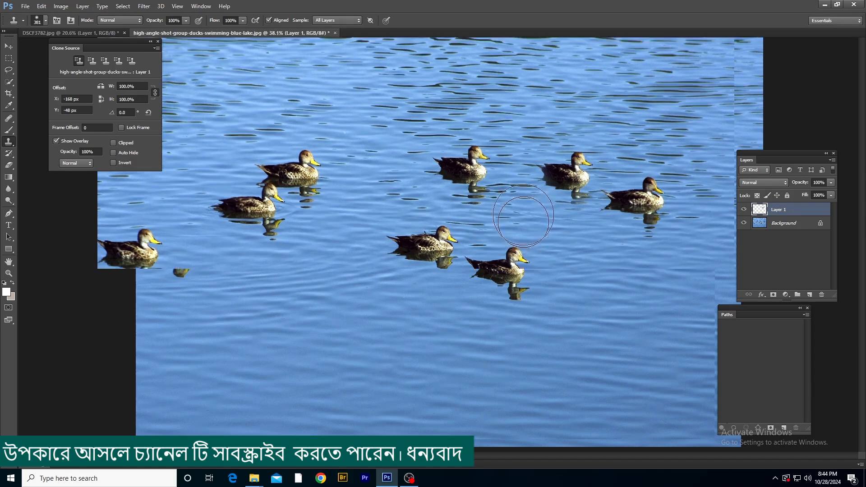
left_click(448, 121, "alt")
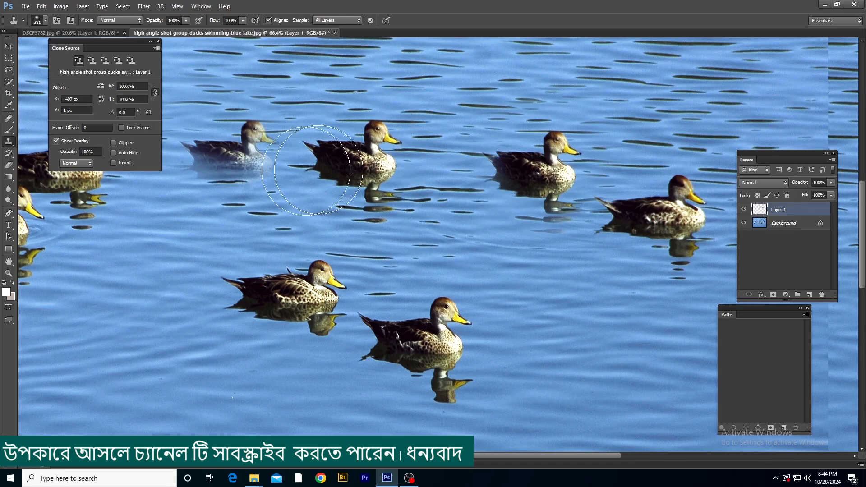
scroll(351, 163, "down", 7)
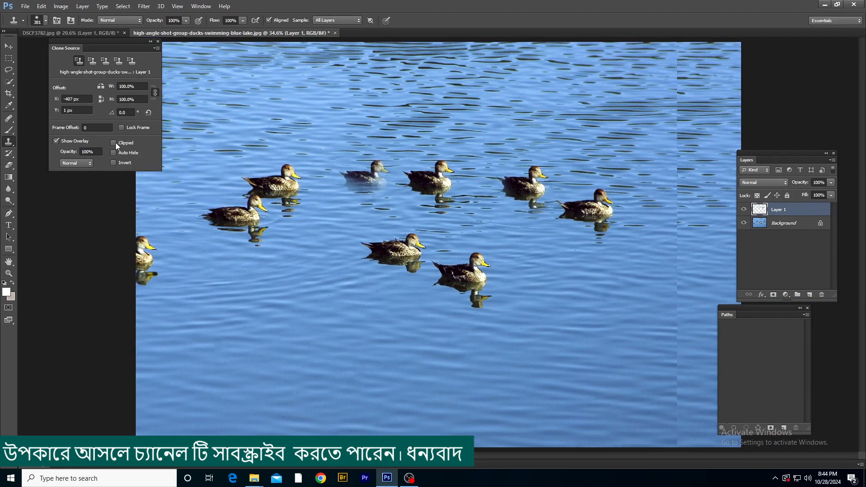
left_click(113, 142)
Sample the upper middle duck and clone a full-size copy above and to the left of it
scroll(450, 173, "up", 2)
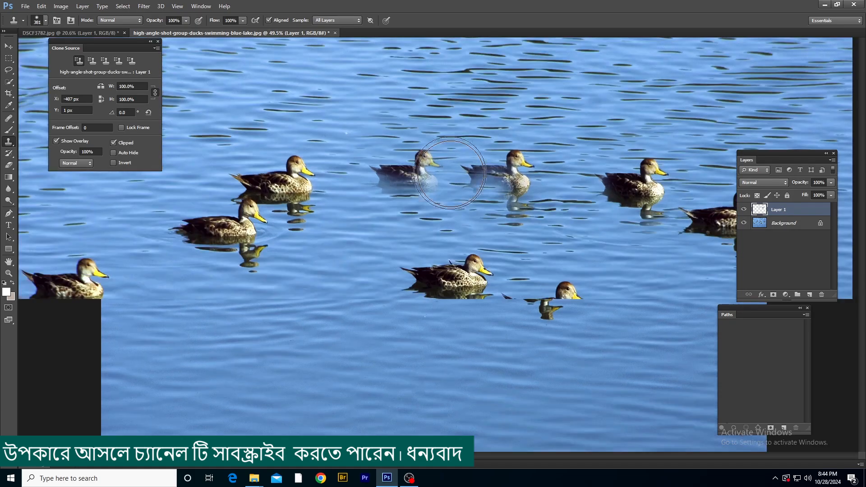
scroll(451, 173, "up", 3)
left_click(527, 175, "alt")
left_click_drag(388, 136, 399, 157)
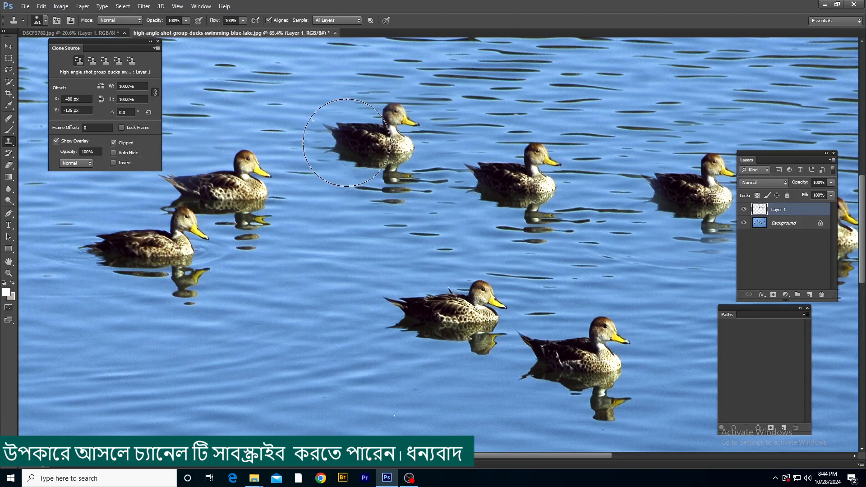
Try the Auto Hide and Clipped overlay options, leaving only Clipped on, and stamp a partial duck copy just left of the upper middle duck
left_click(113, 153)
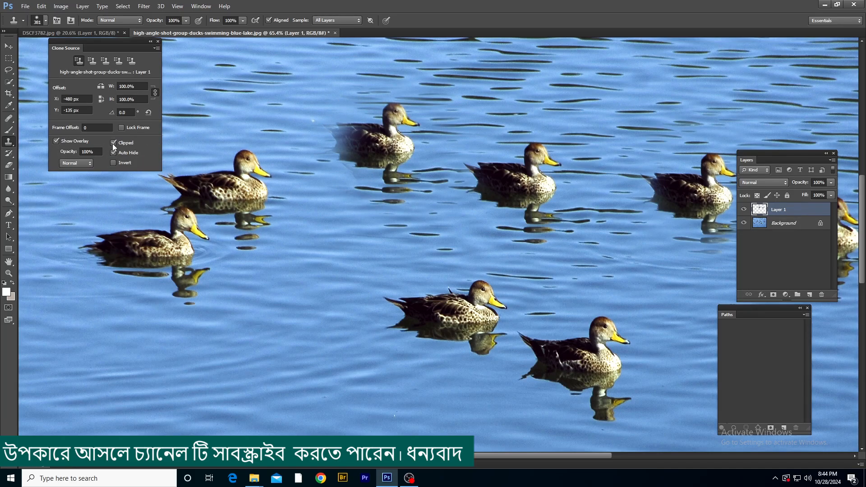
left_click(113, 143)
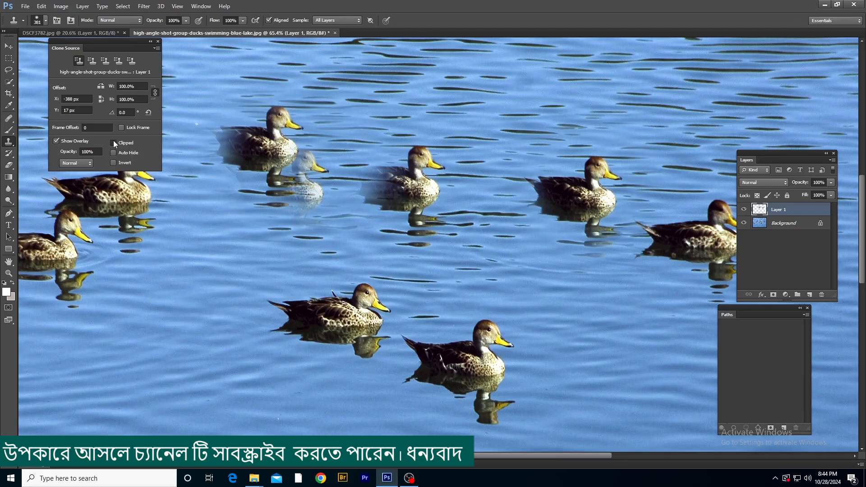
left_click(113, 143)
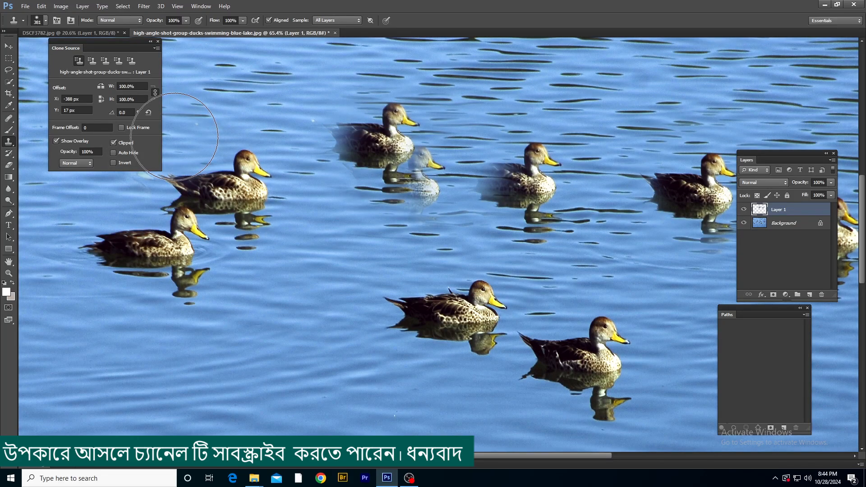
key("ctrl+0")
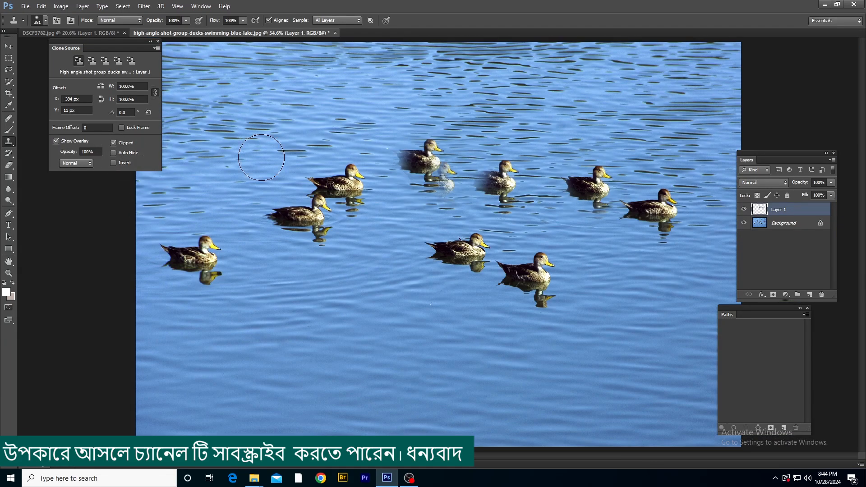
left_click(440, 186)
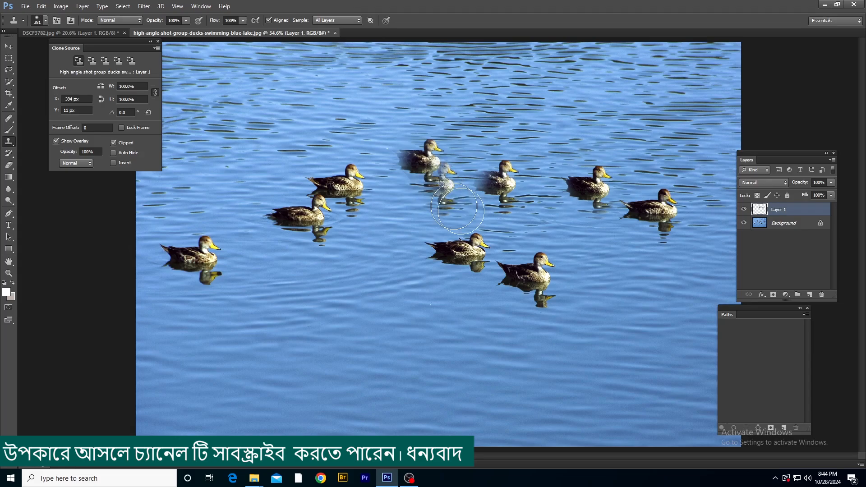
scroll(468, 221, "down", 2)
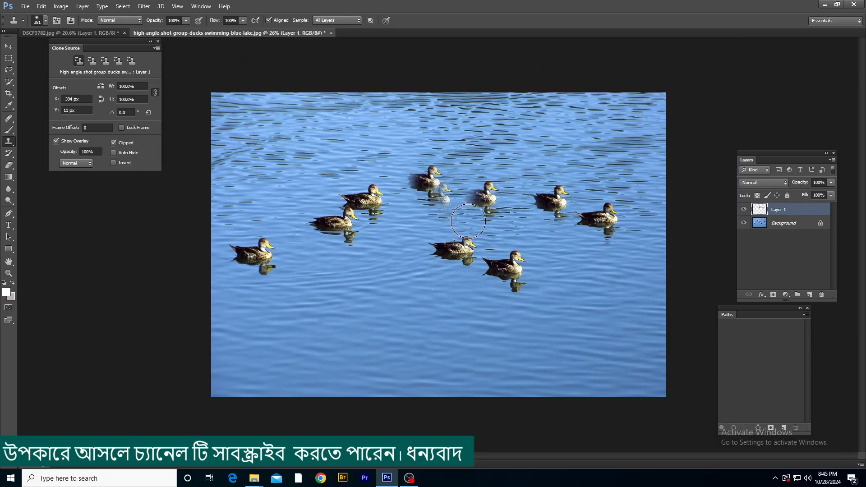